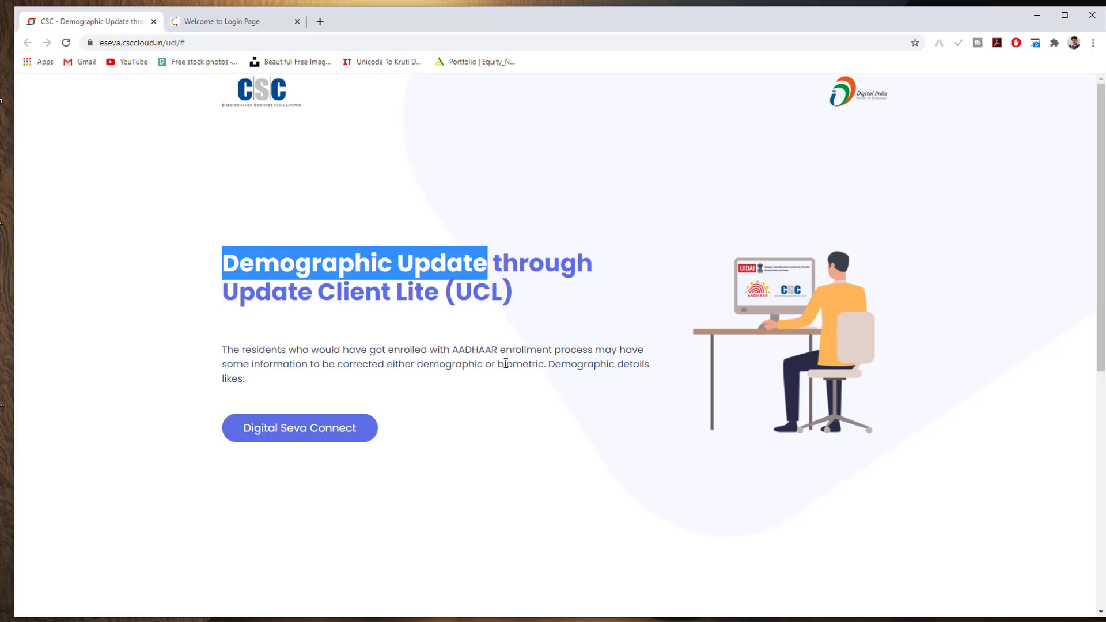
- Highlight the word 'biometric' and the UCL page heading for emphasis, then clear the highlight
drag(498, 364, 548, 364)
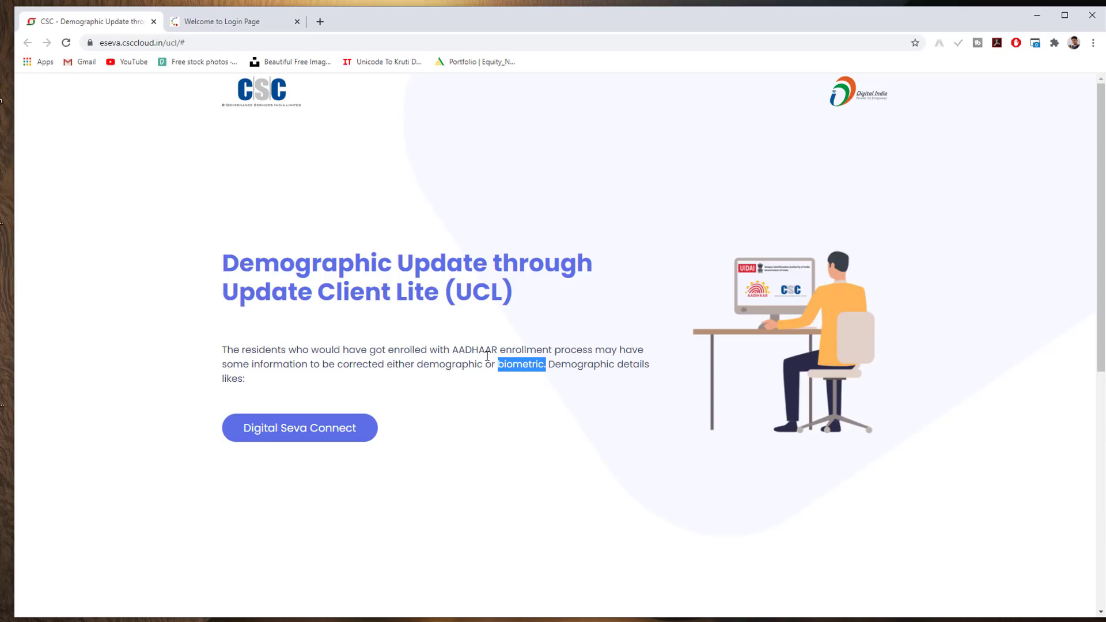
drag(224, 264, 509, 299)
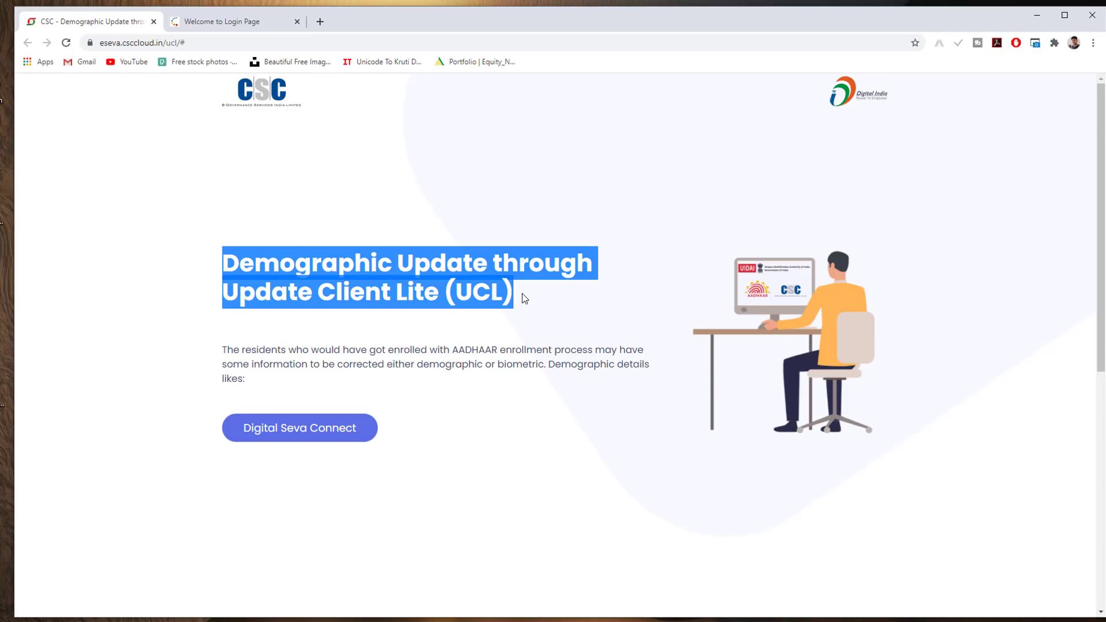
click(523, 294)
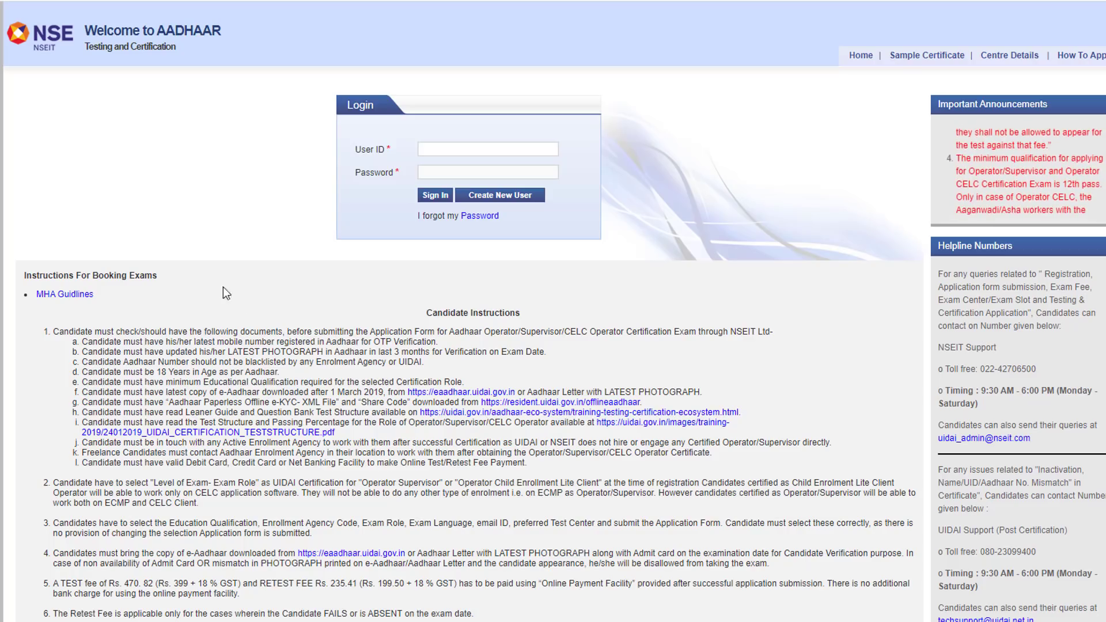
drag(450, 331, 501, 334)
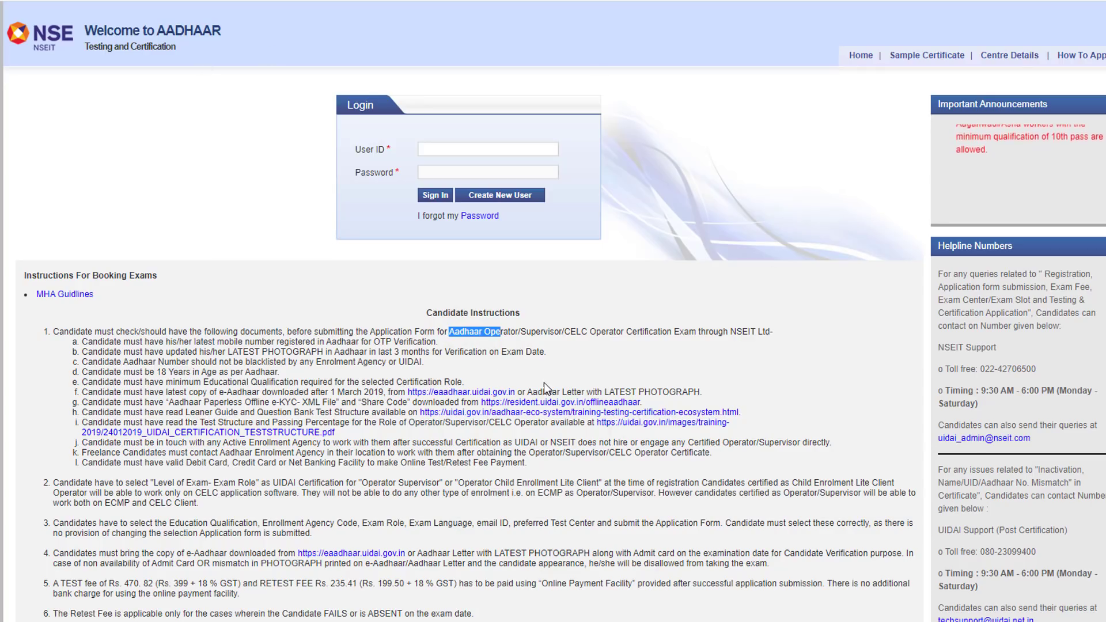
click(151, 335)
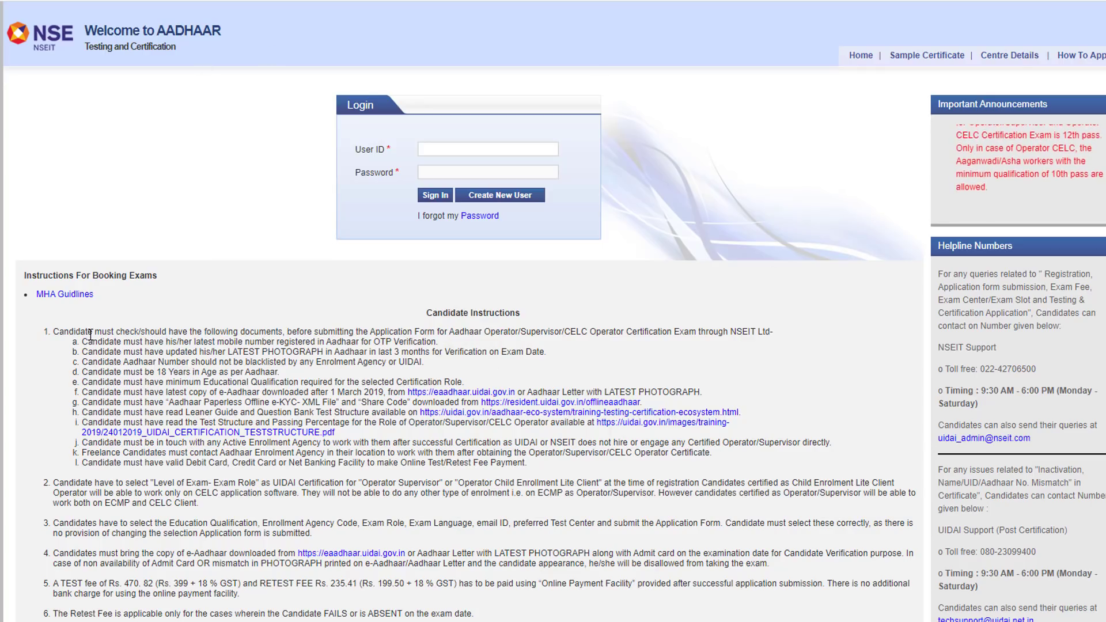
drag(53, 332, 682, 561)
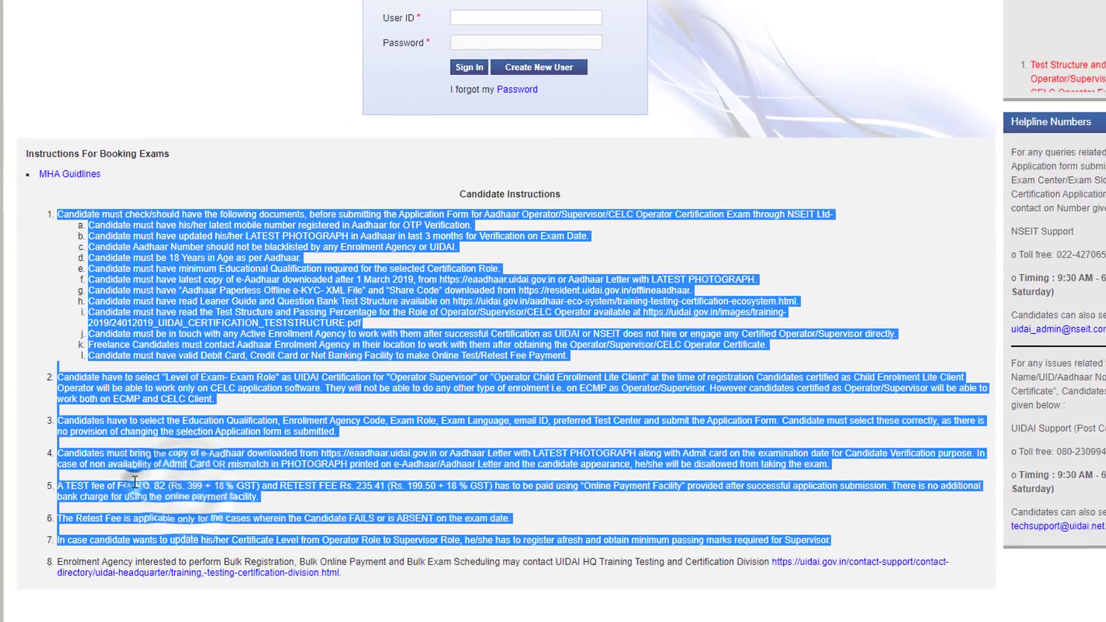
double_click(130, 497)
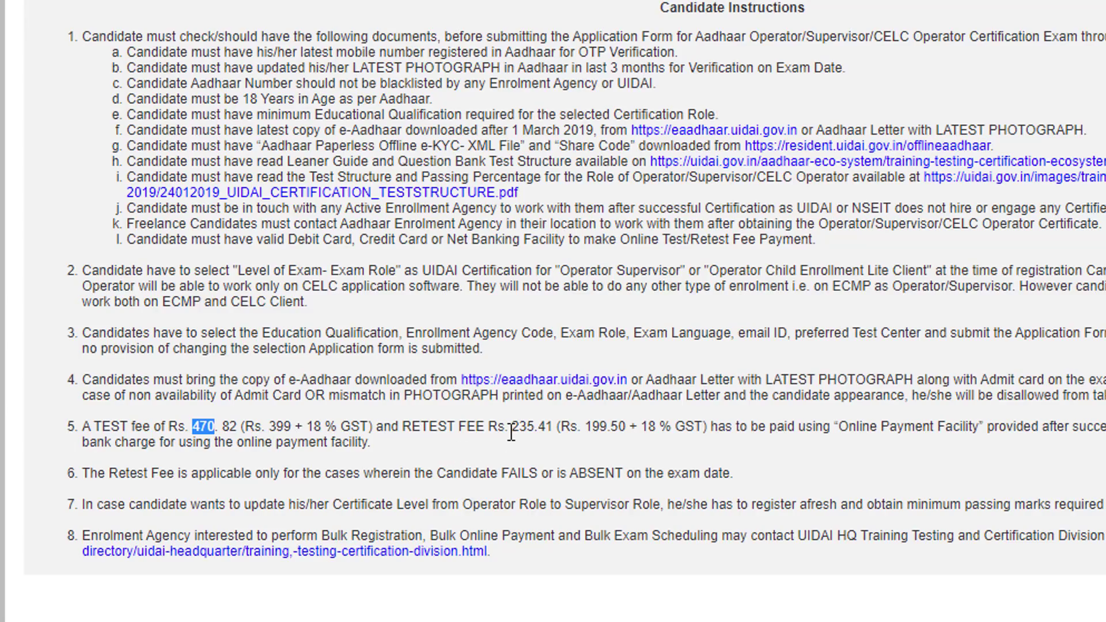
drag(509, 427, 535, 431)
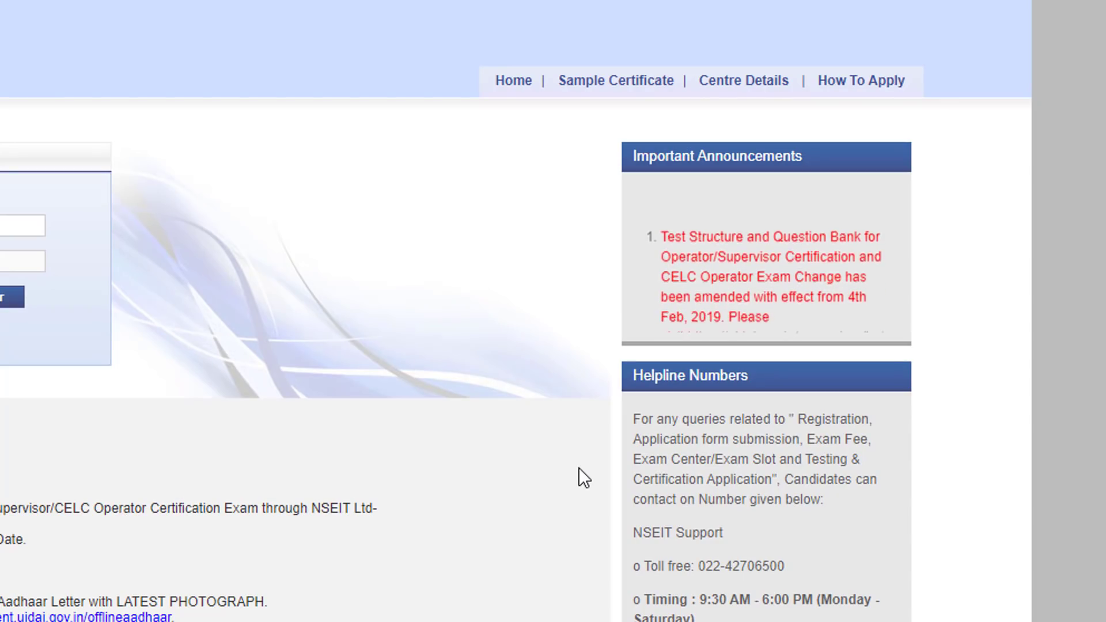
- View the sample certificate, then return home and open the Centre Details page
click(615, 84)
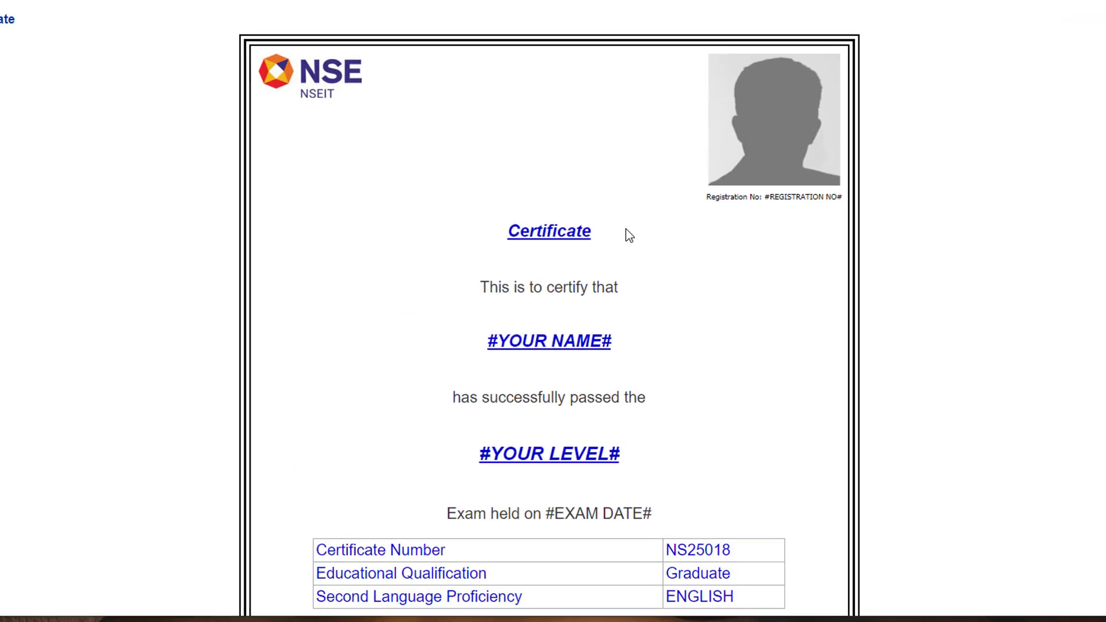
scroll(658, 240, down, 3)
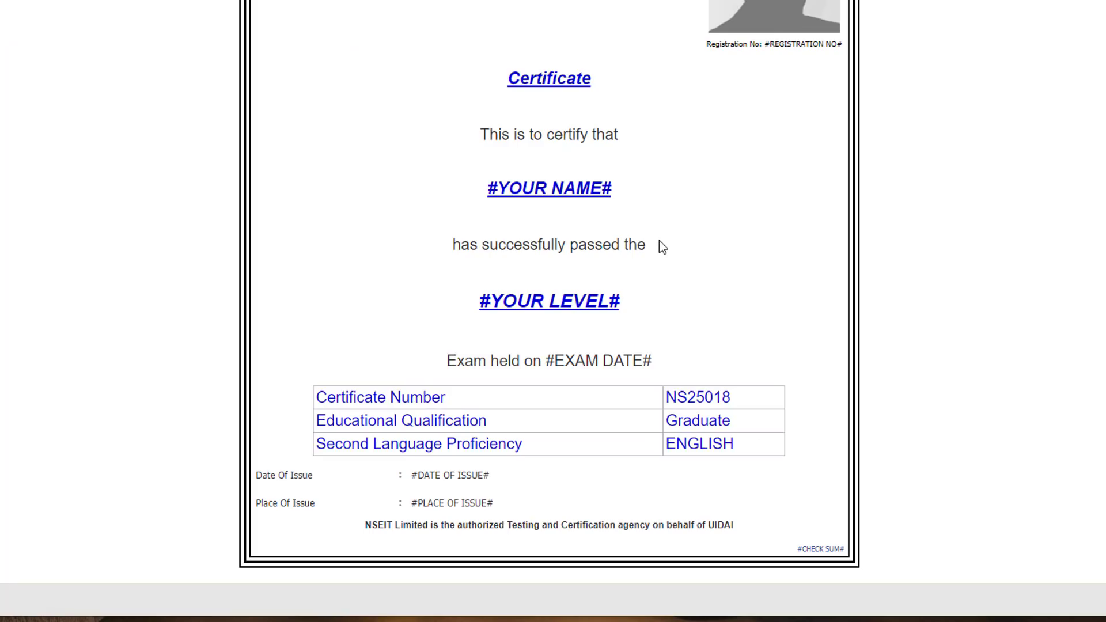
key(alt+Left)
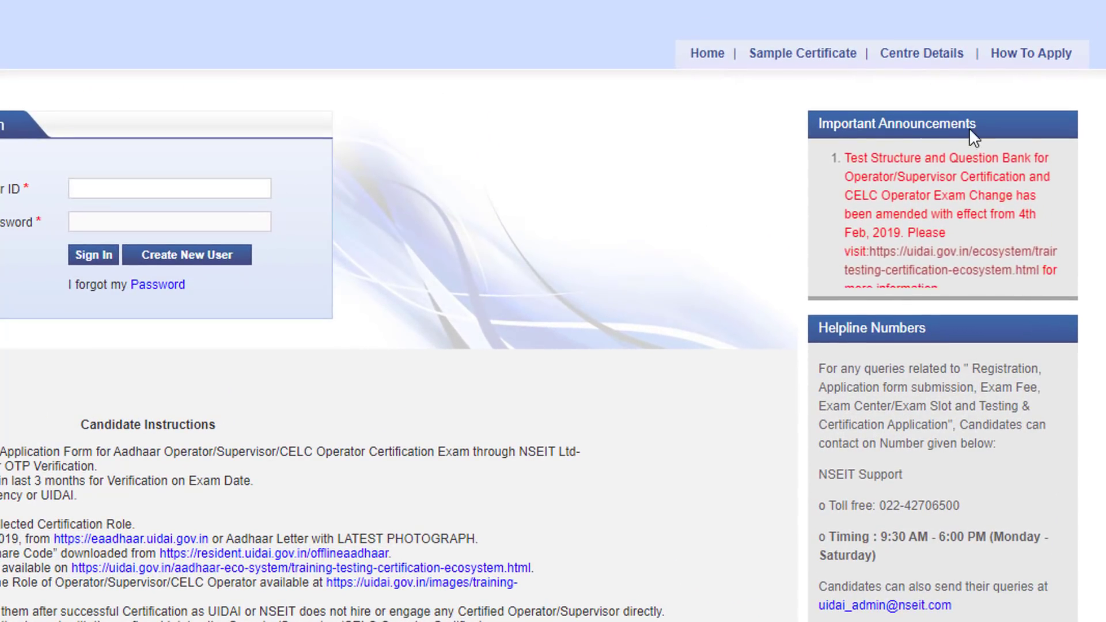
click(890, 56)
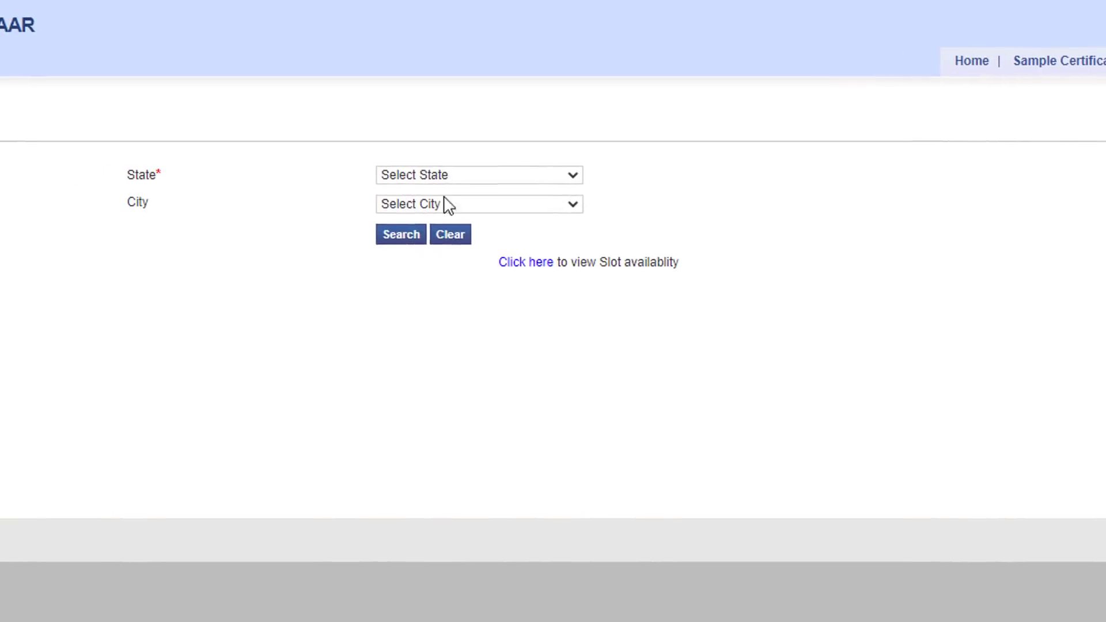
- Search exam centres for state Uttarakhand and city Dehradun
click(447, 176)
scroll(467, 288, down, 5)
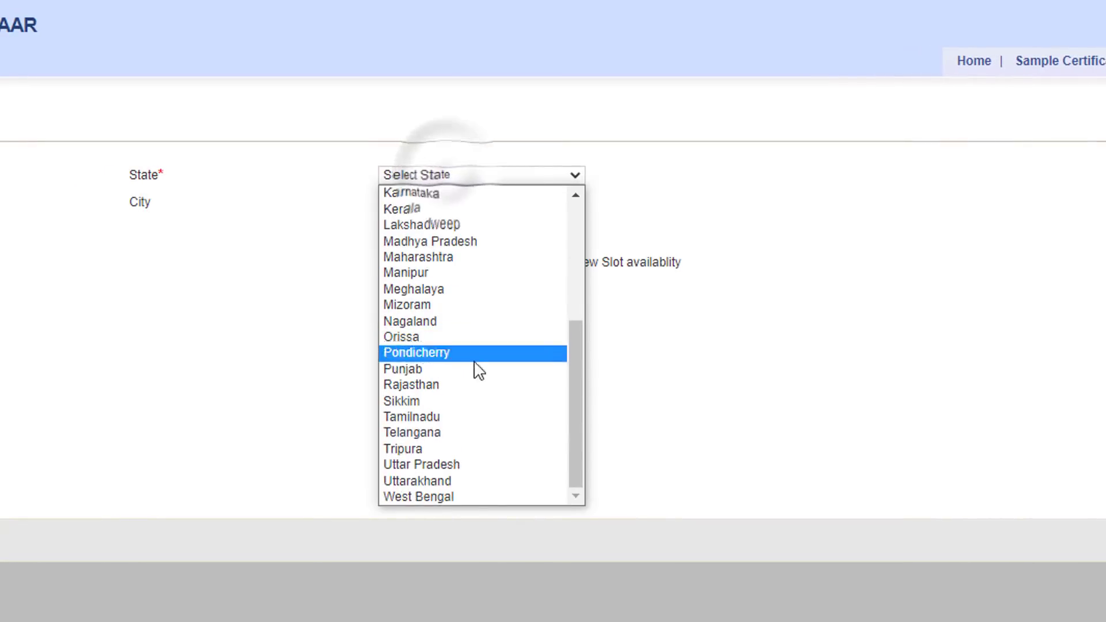
click(468, 484)
click(438, 208)
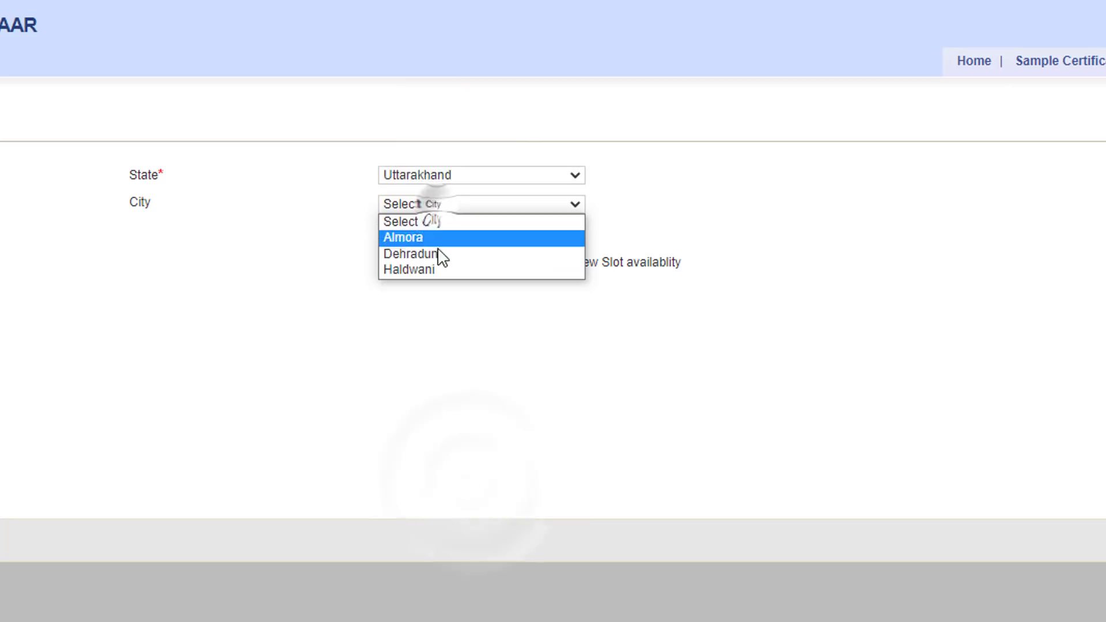
click(440, 252)
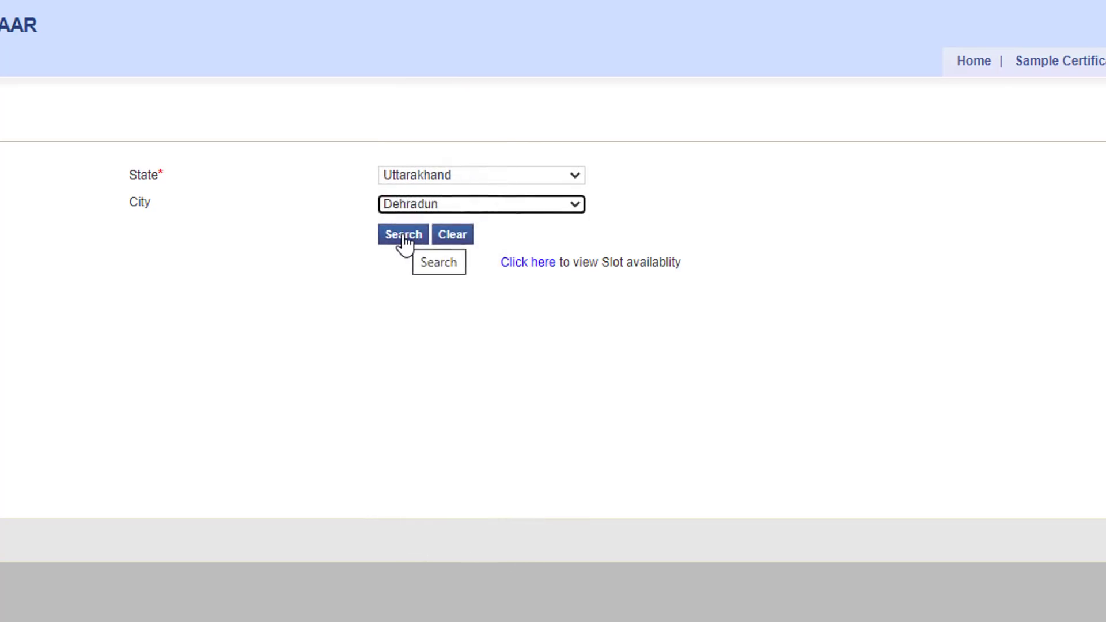
click(405, 237)
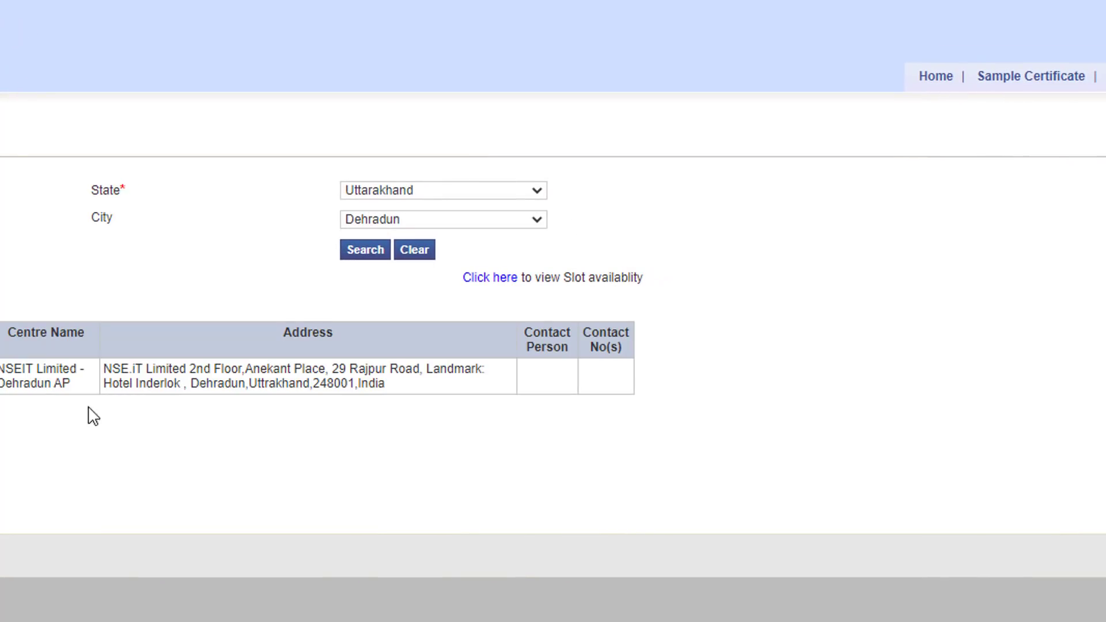
- Highlight the NSEIT Limited - Dehradun AP centre address in the results table
drag(415, 388, 99, 362)
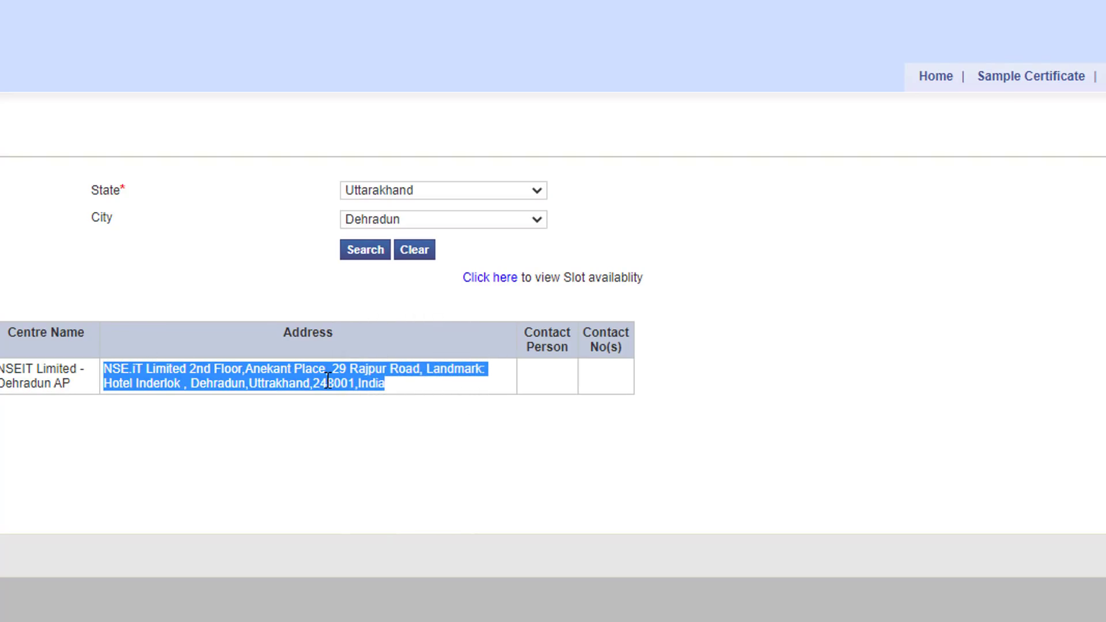
click(288, 383)
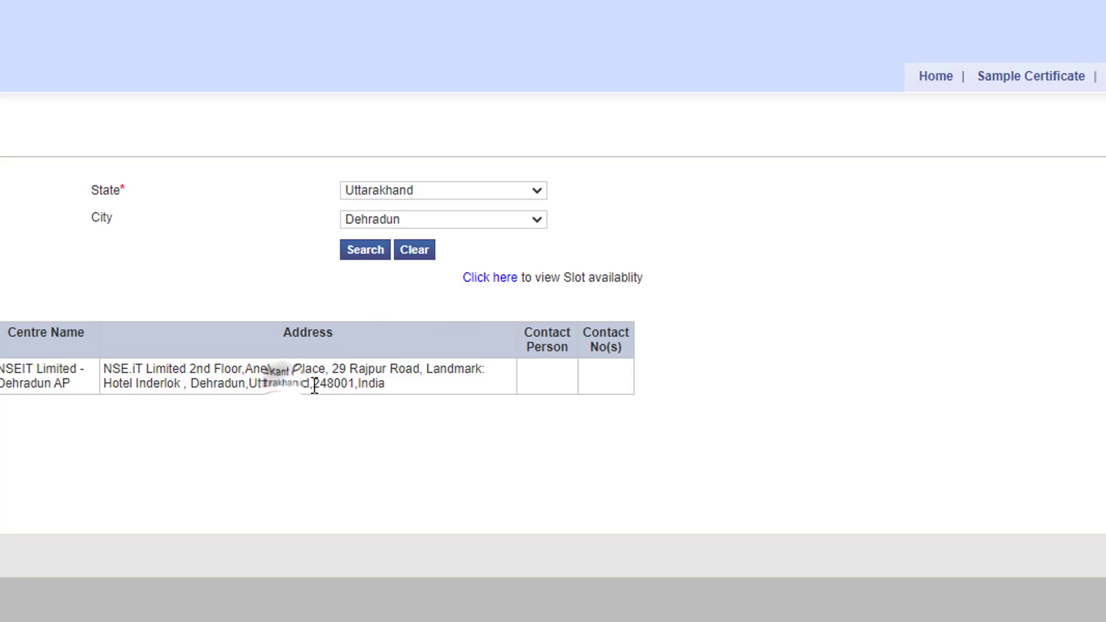
drag(403, 390, 100, 356)
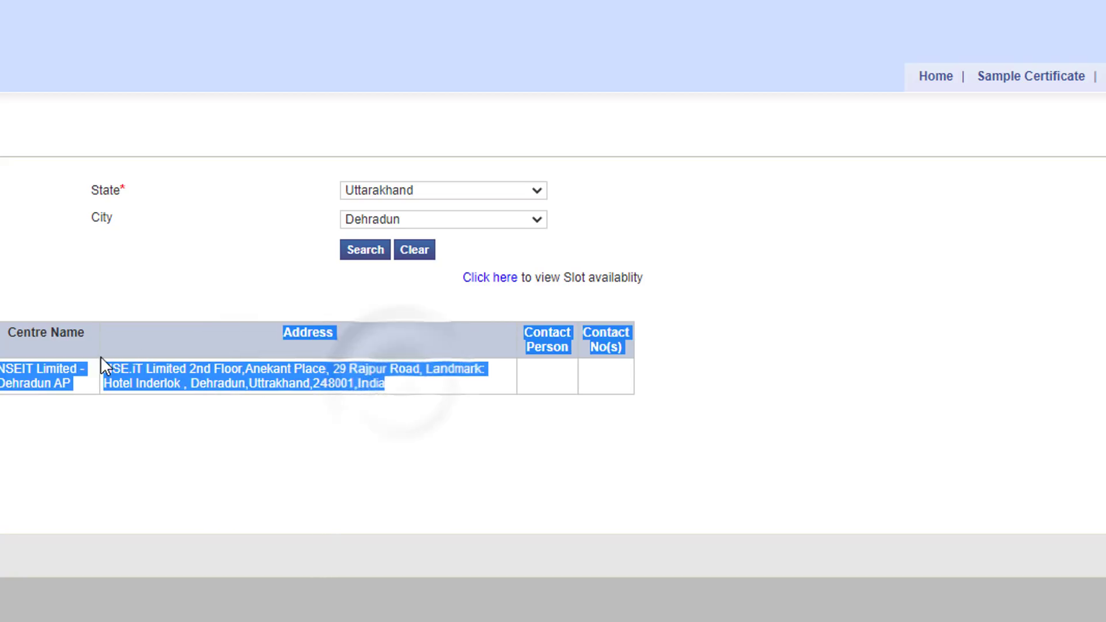
click(132, 362)
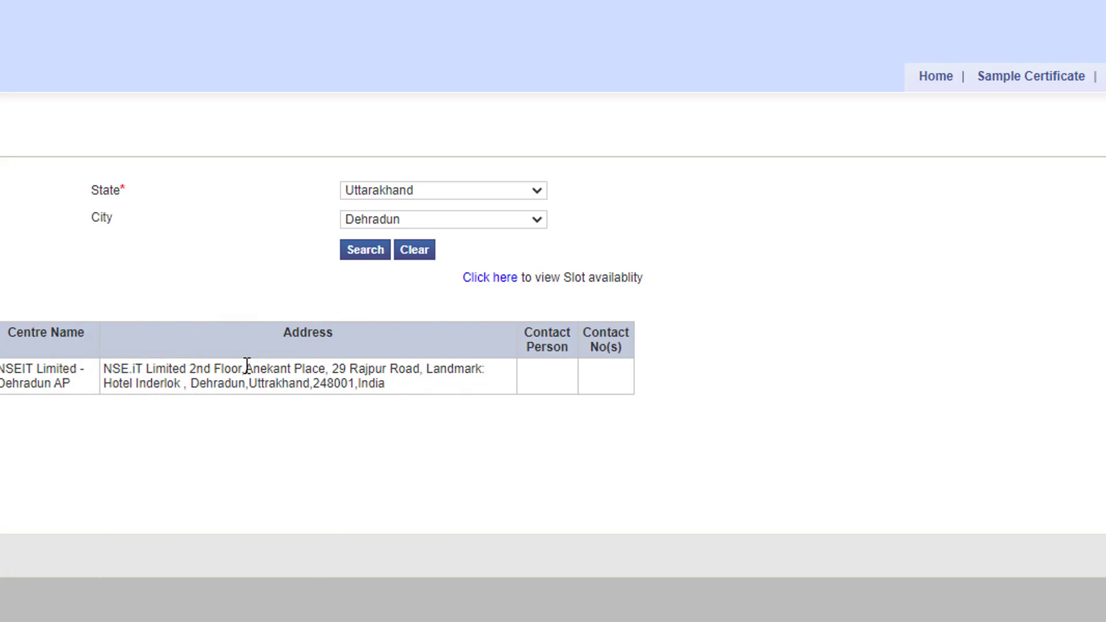
- Check slot availability at NSEIT Dehradun AP, Uttarakhand on 13-OCT-2020, highlighting the 5 free seats
click(500, 279)
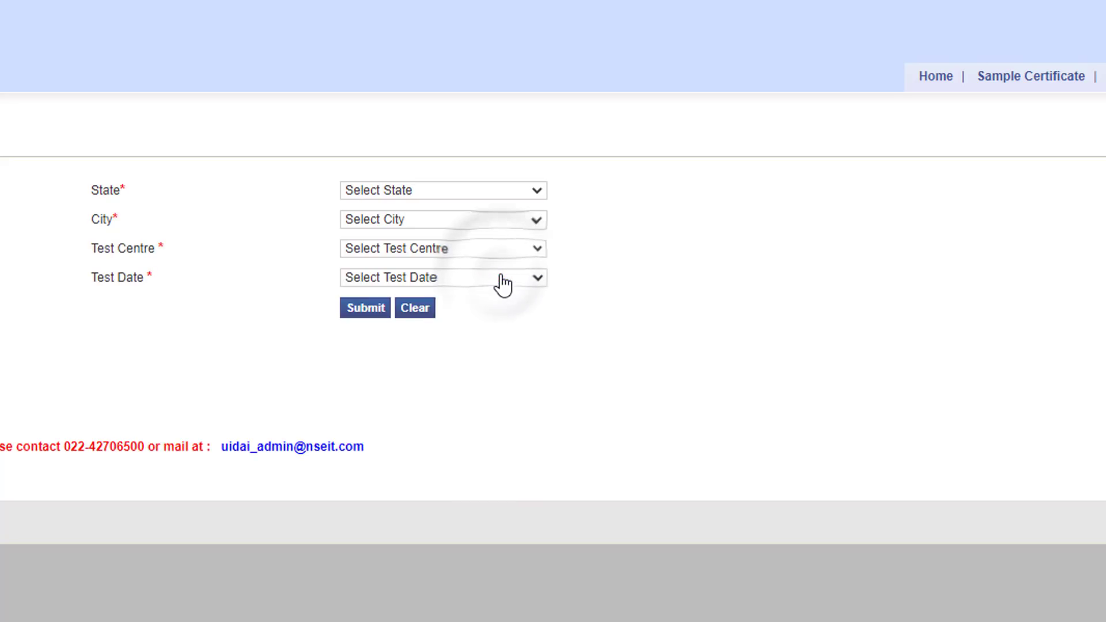
click(416, 191)
scroll(421, 404, down, 5)
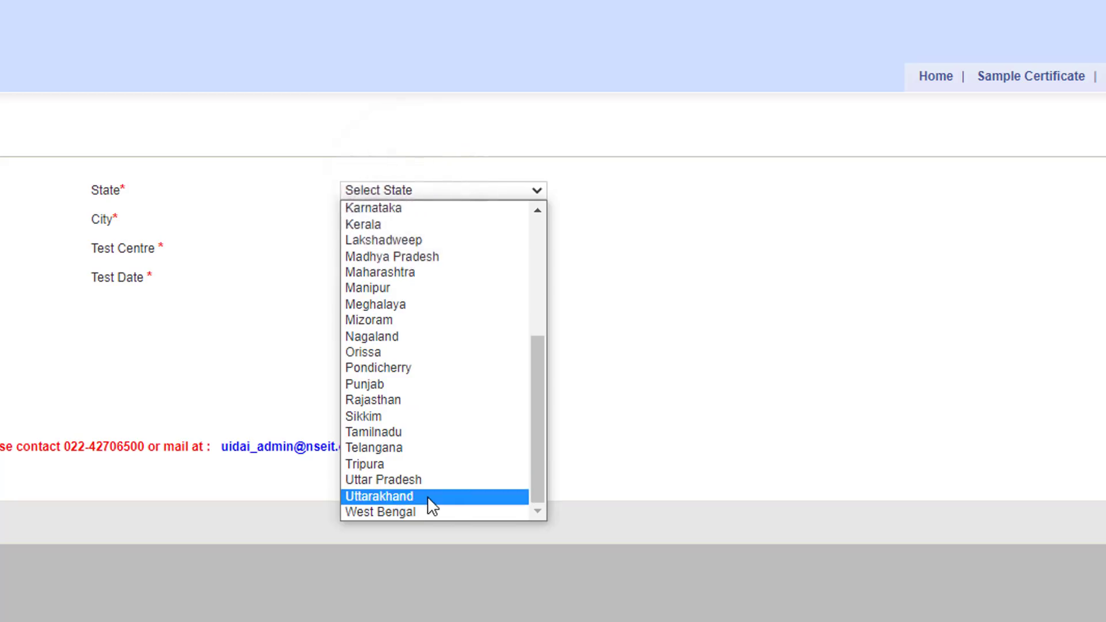
click(431, 499)
click(380, 219)
click(383, 269)
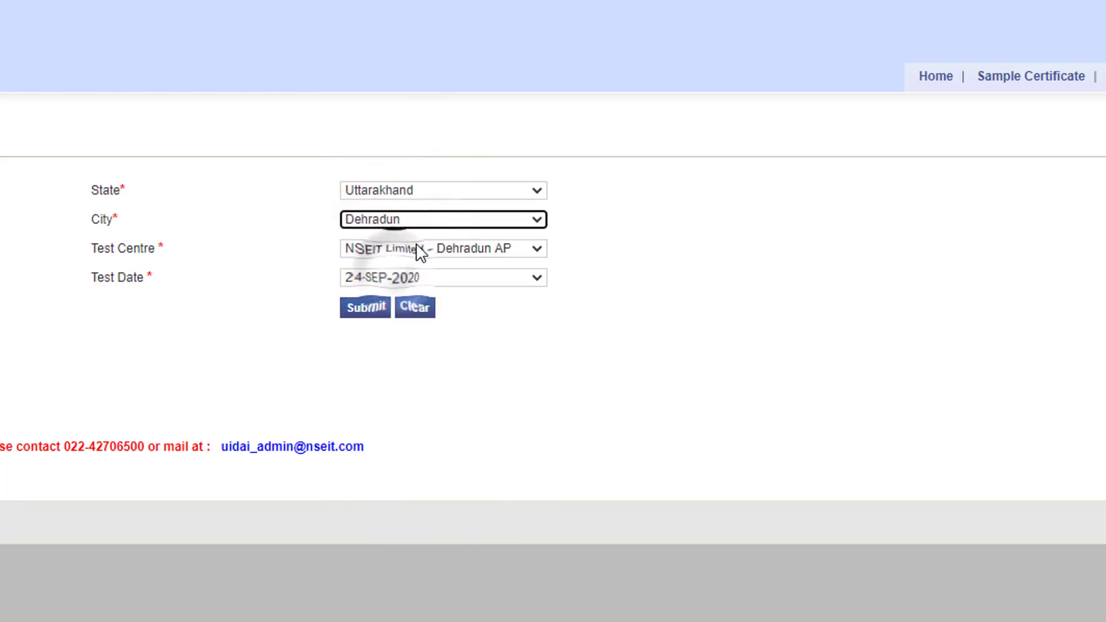
click(386, 252)
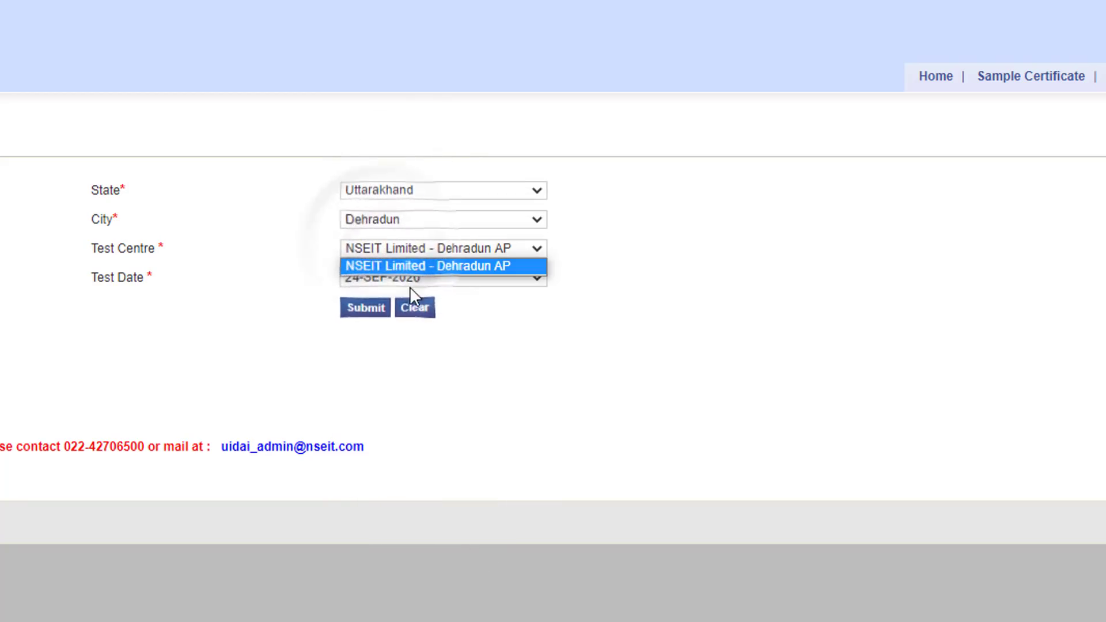
click(462, 282)
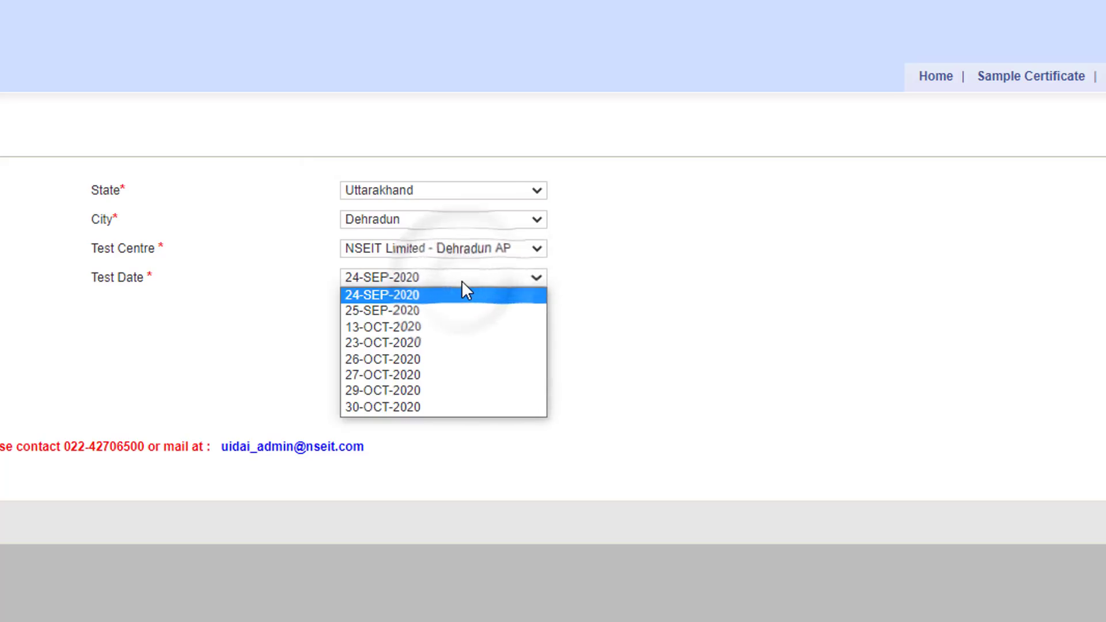
click(451, 328)
click(366, 309)
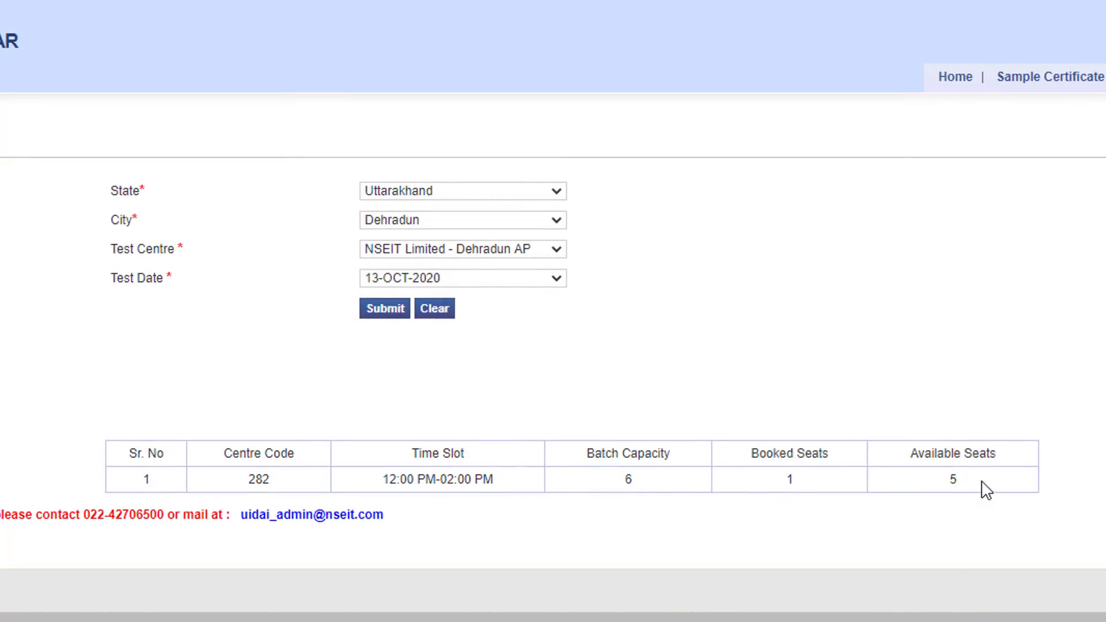
drag(956, 479, 937, 479)
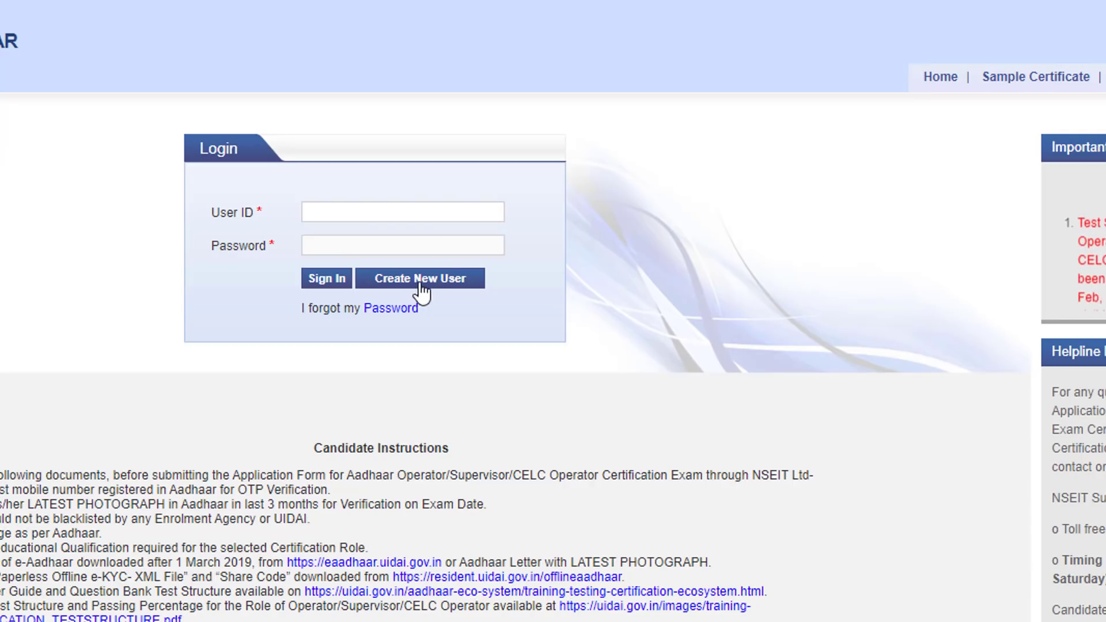
click(422, 280)
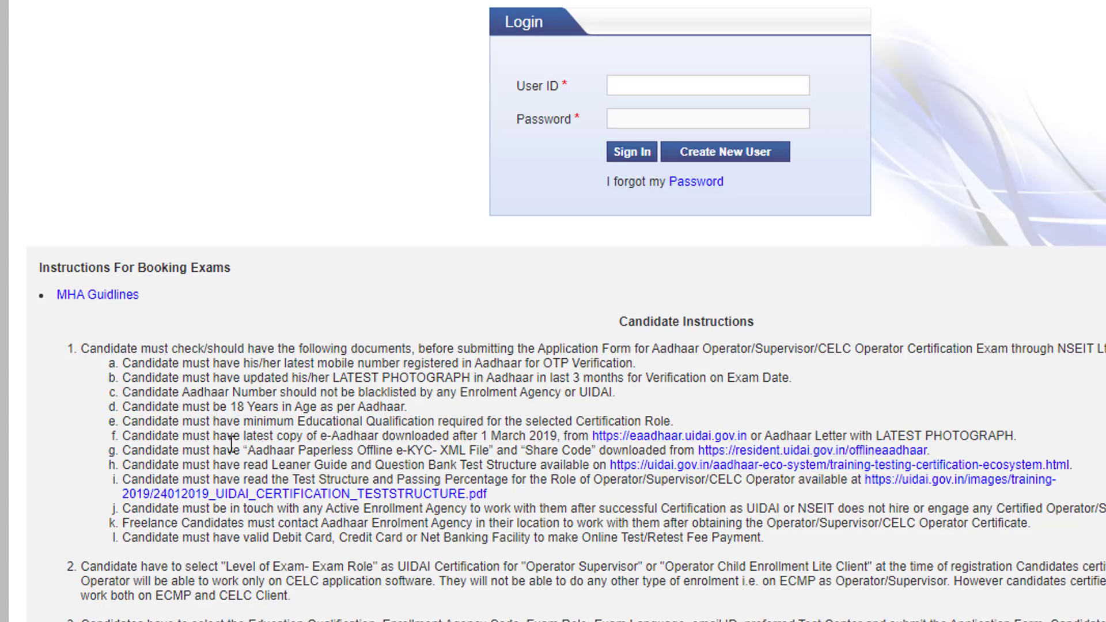
- Download the offline e-KYC ZIP from resident.uidai.gov.in/offlineaadhaar using the OTP and a 4-character share code
click(839, 453)
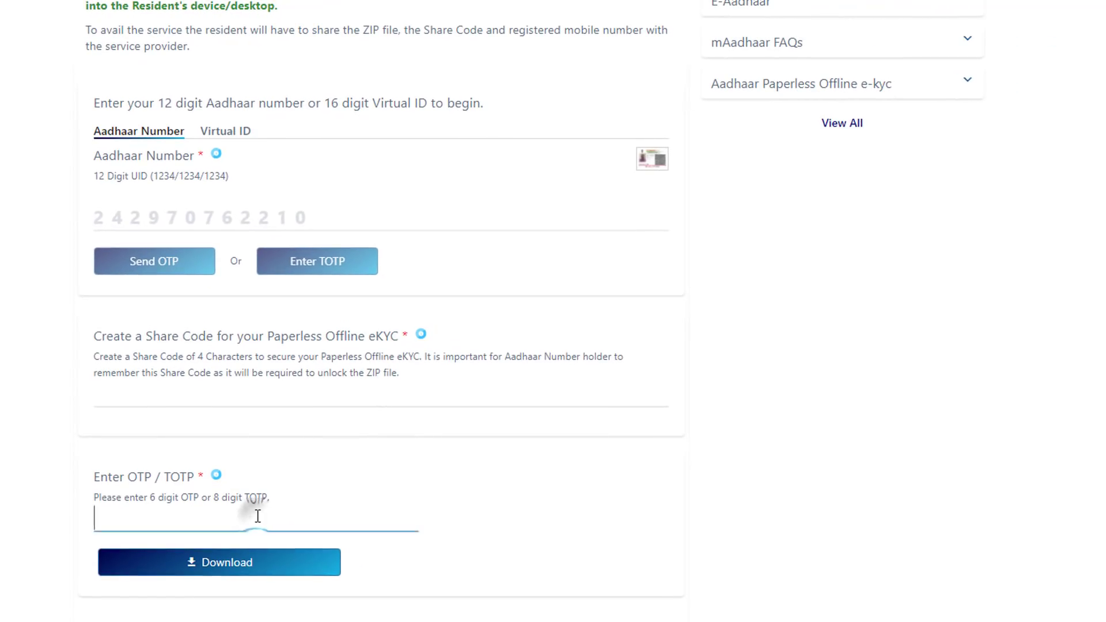
click(257, 516)
click(303, 390)
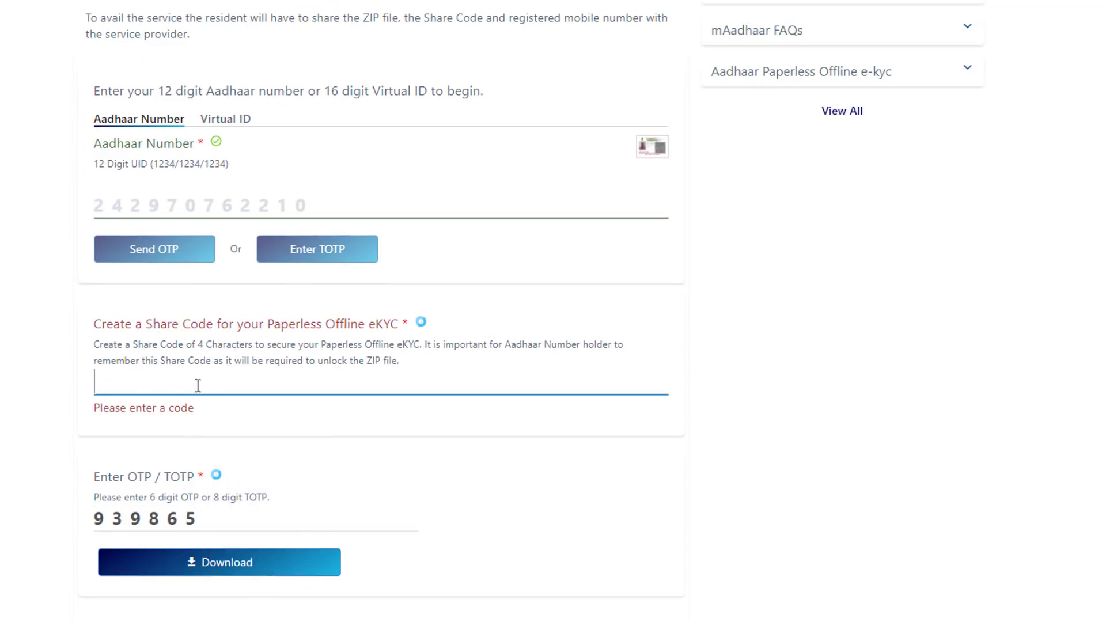
click(269, 571)
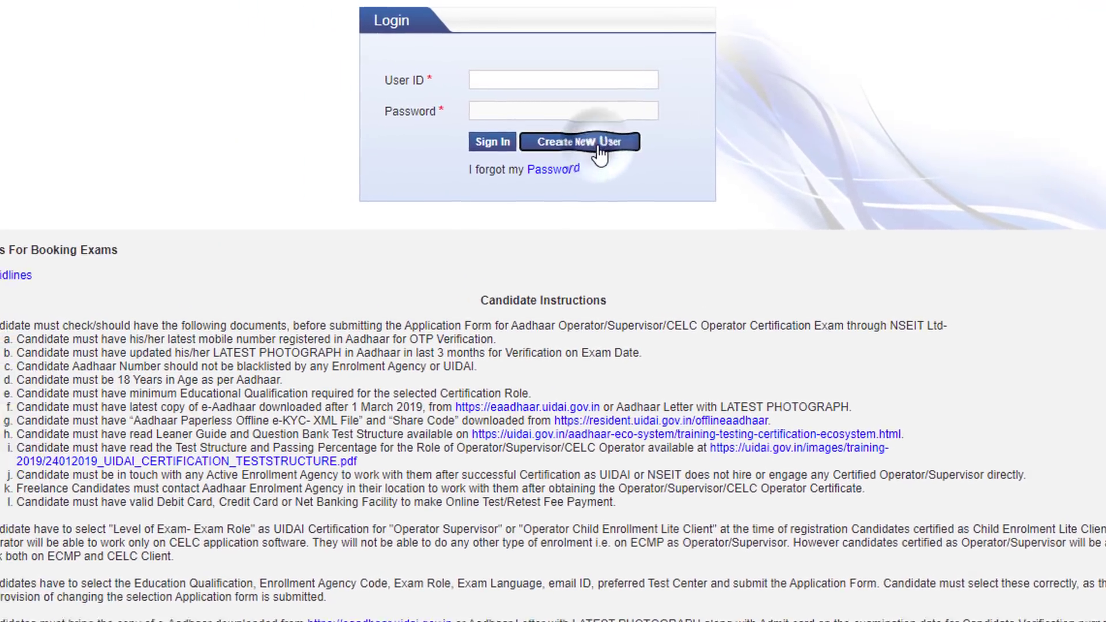
- In Create New User, upload the offlineaadhaar ZIP and extract its data with the share code
click(537, 144)
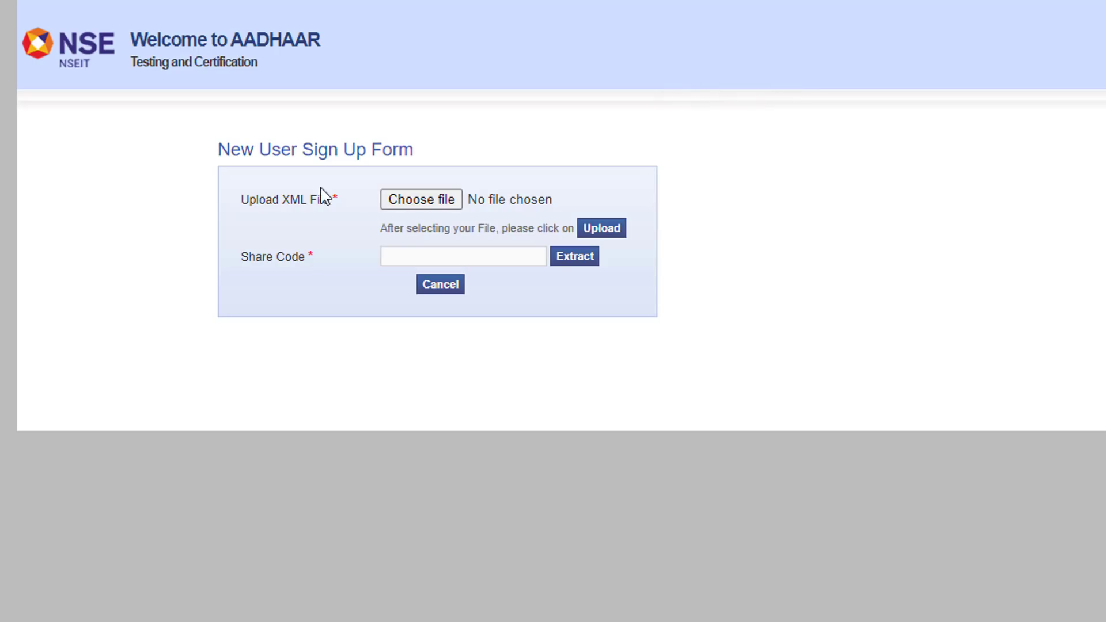
click(425, 198)
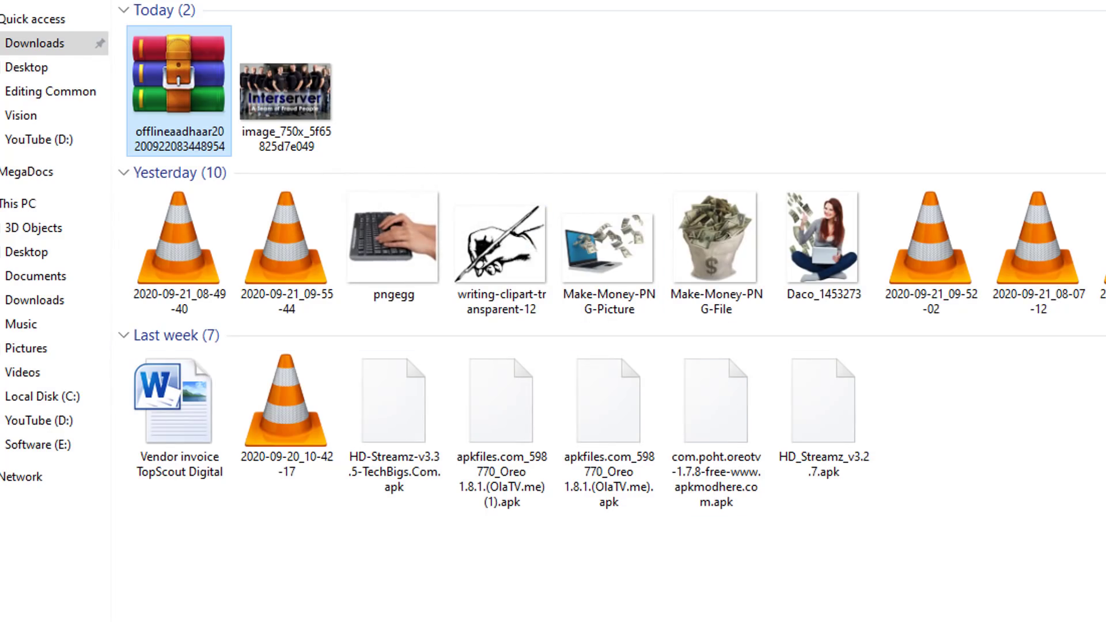
key(Return)
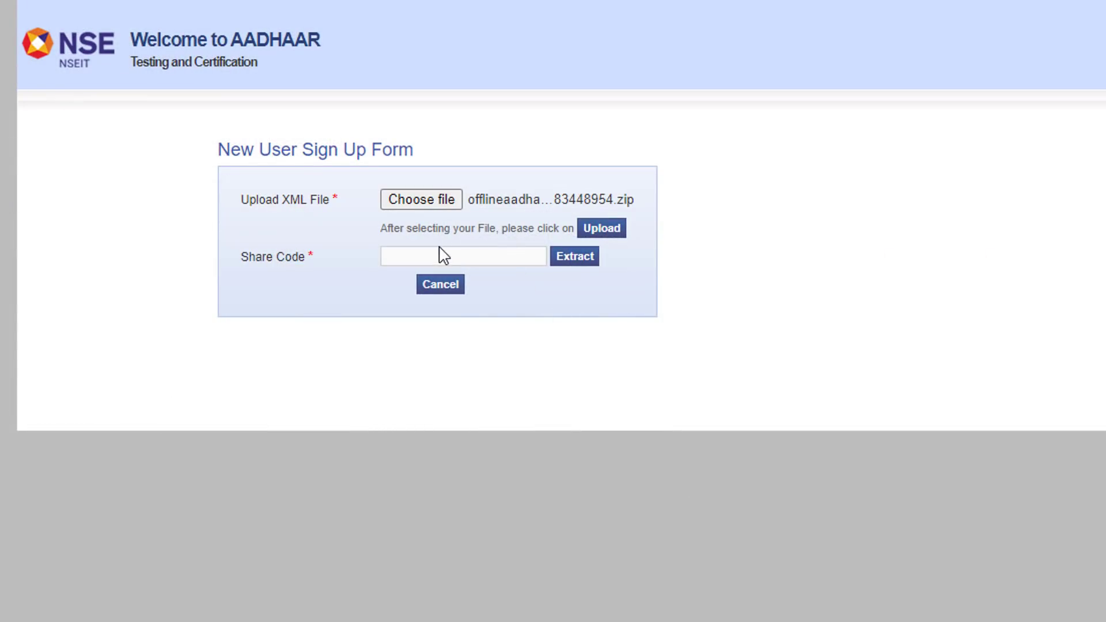
click(440, 253)
click(602, 229)
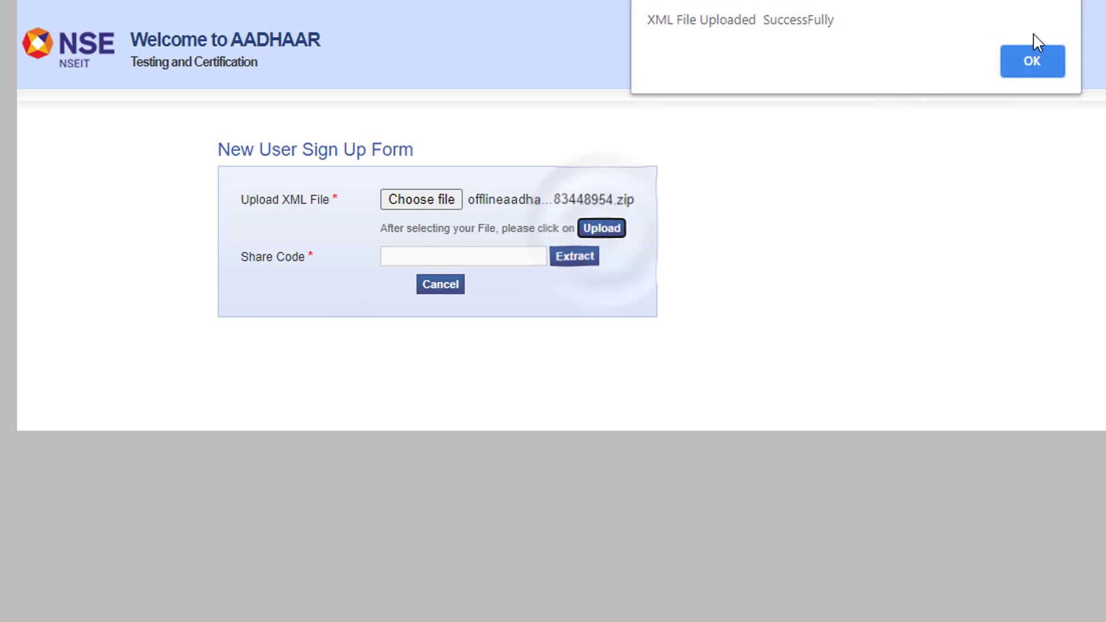
click(1046, 64)
click(490, 259)
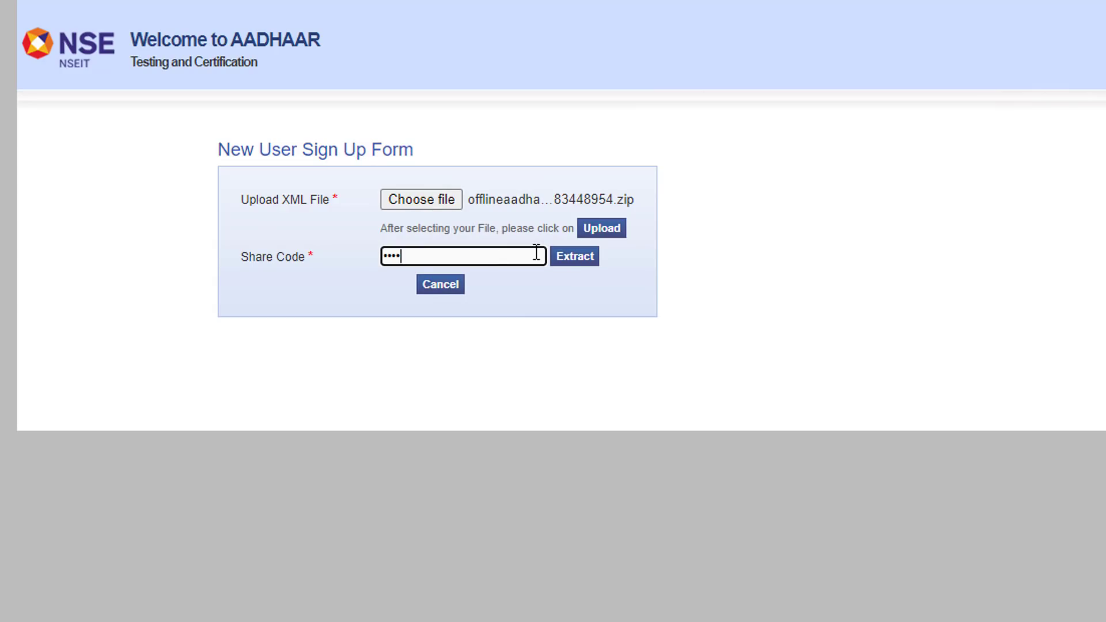
click(579, 258)
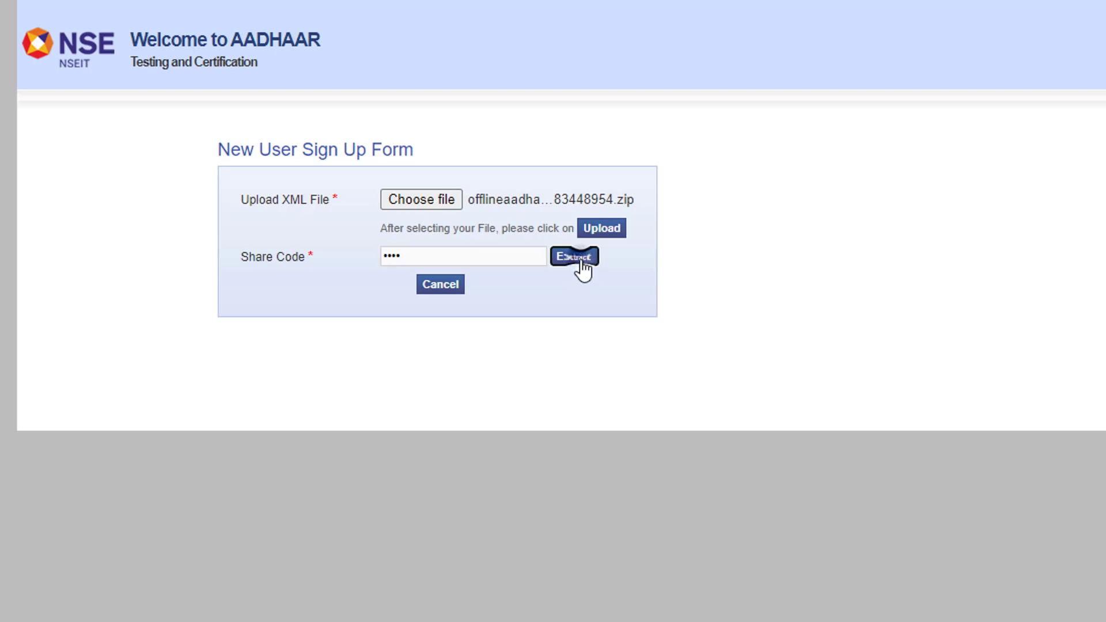
- Enter and validate the Aadhaar-linked mobile number
click(1049, 61)
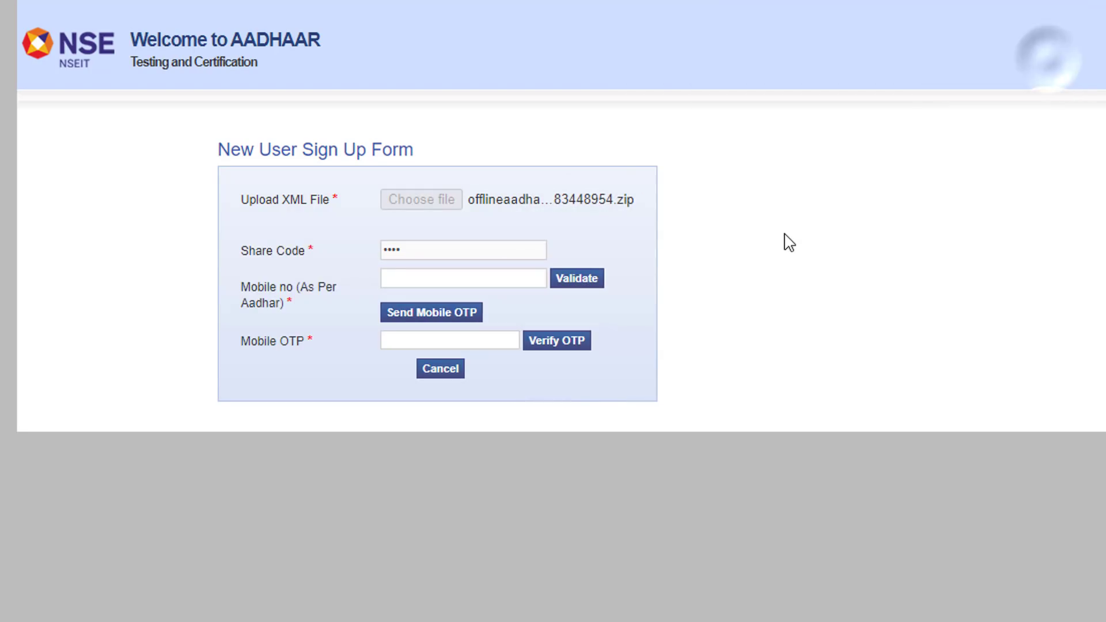
click(481, 282)
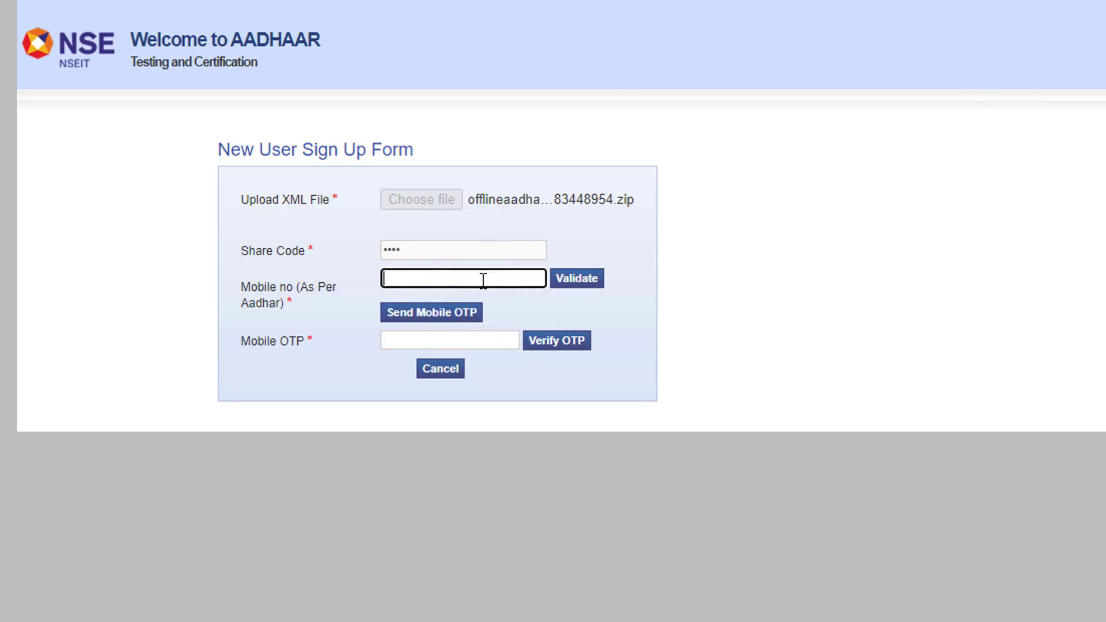
click(576, 283)
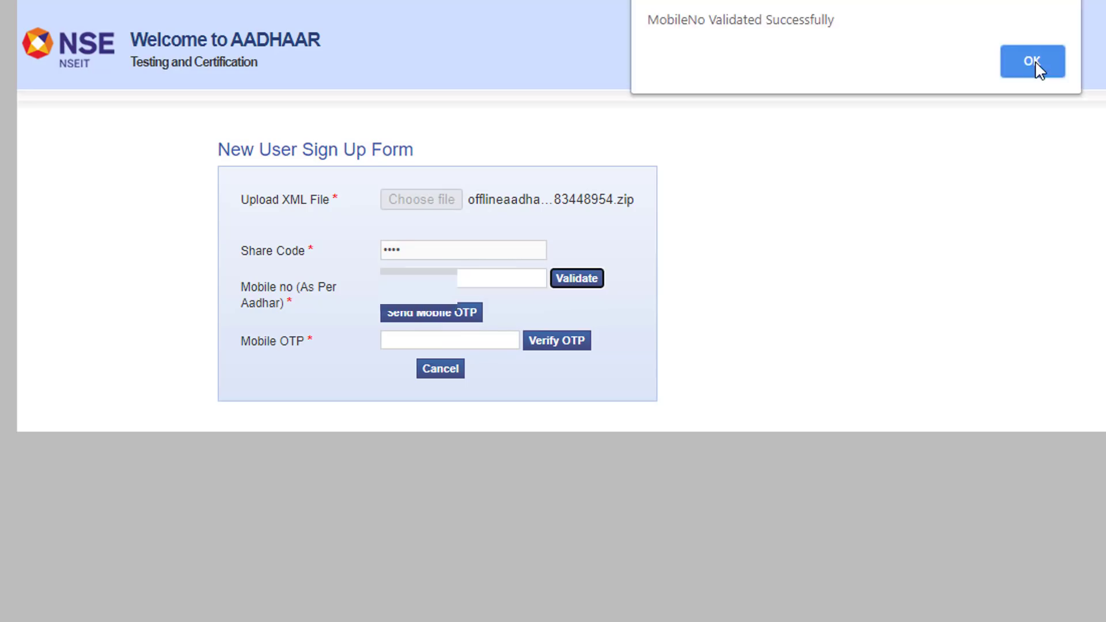
click(1031, 65)
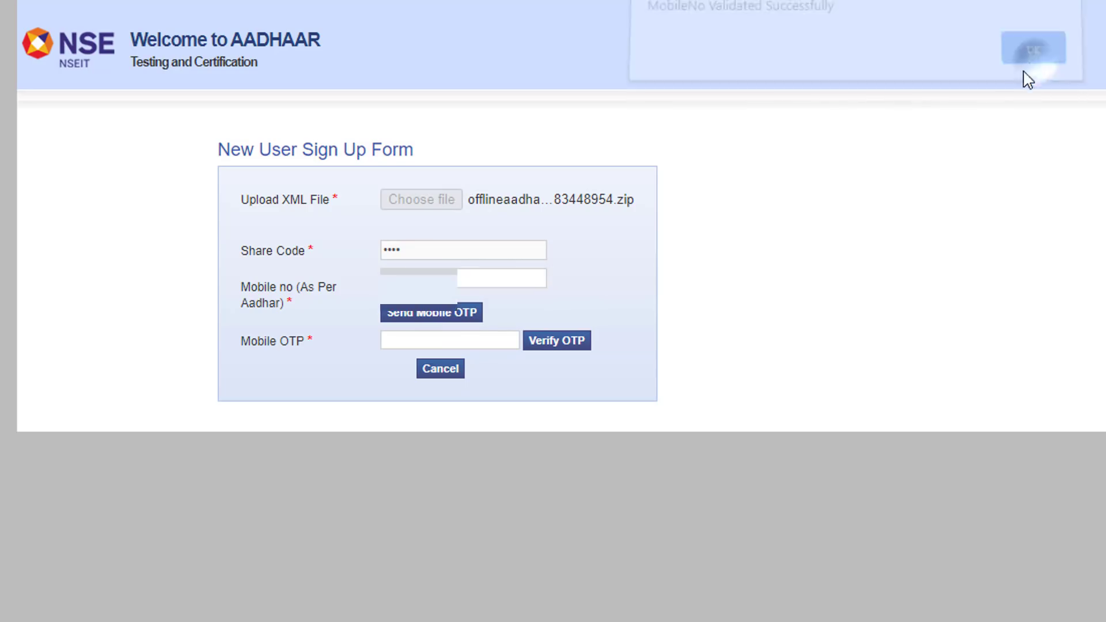
- Verify the mobile with the received OTP and tick the consent declaration
click(431, 319)
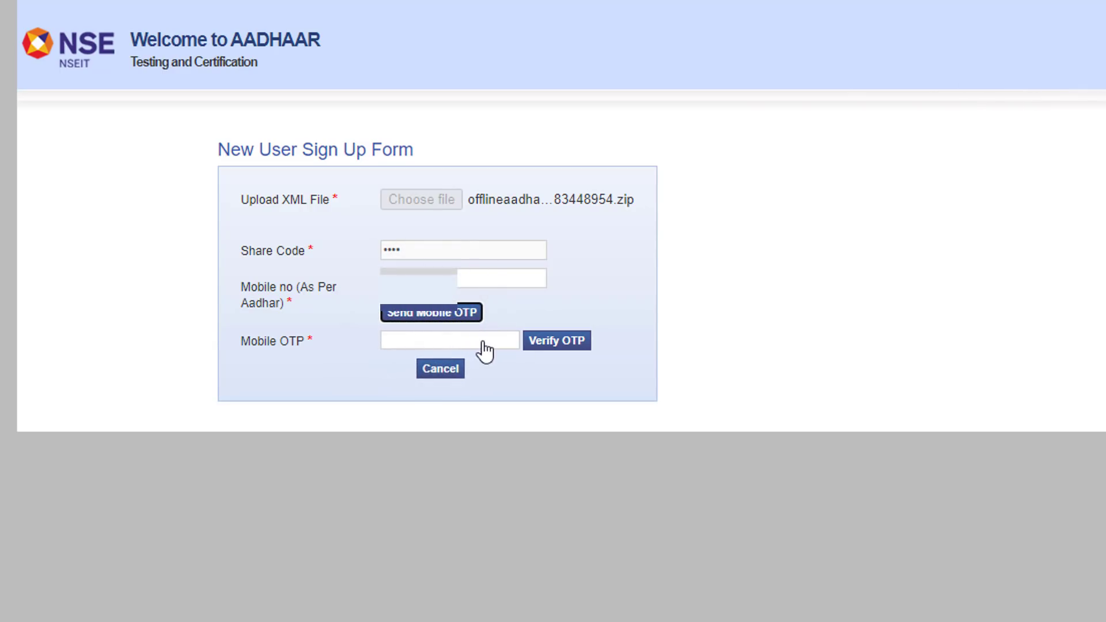
click(496, 389)
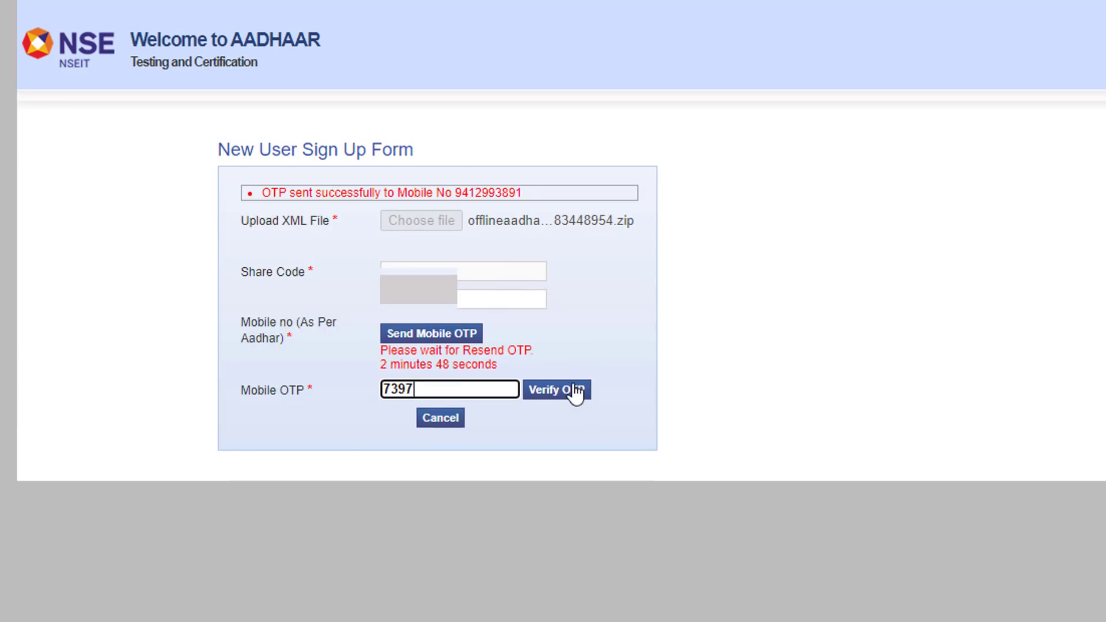
click(570, 389)
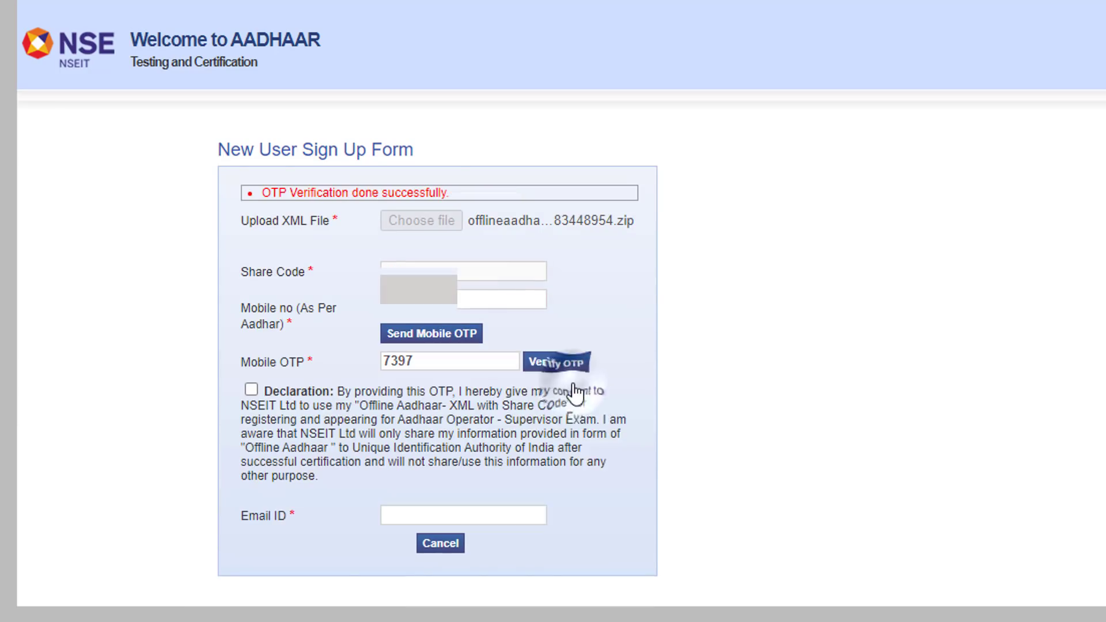
click(252, 391)
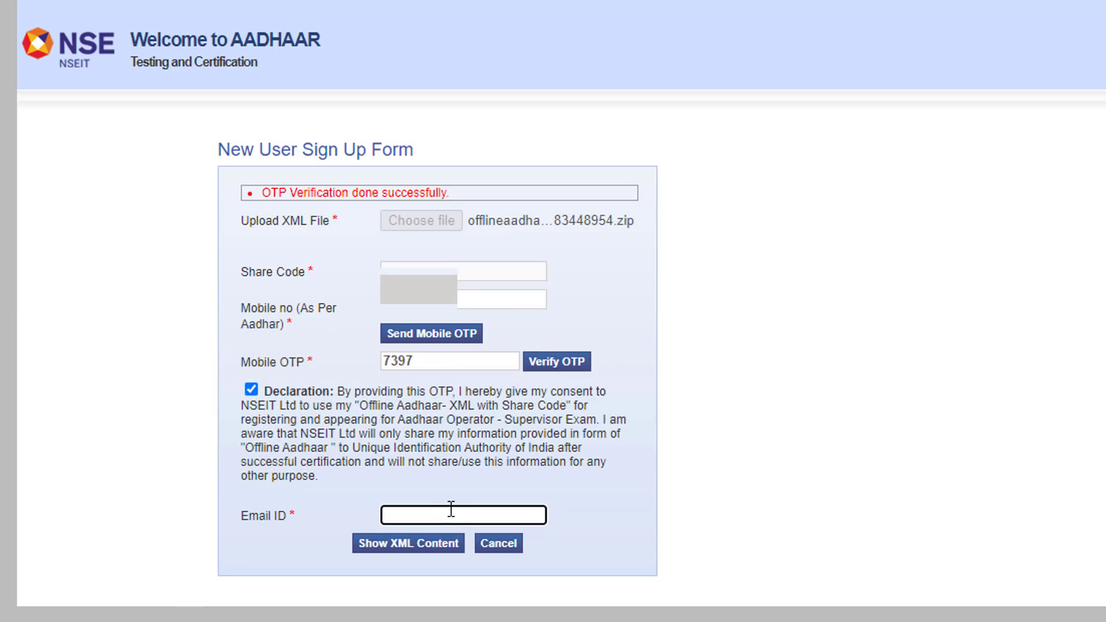
- Paste the contact e-mail address, preview the XML Aadhaar details, and confirm them
key(ctrl+v)
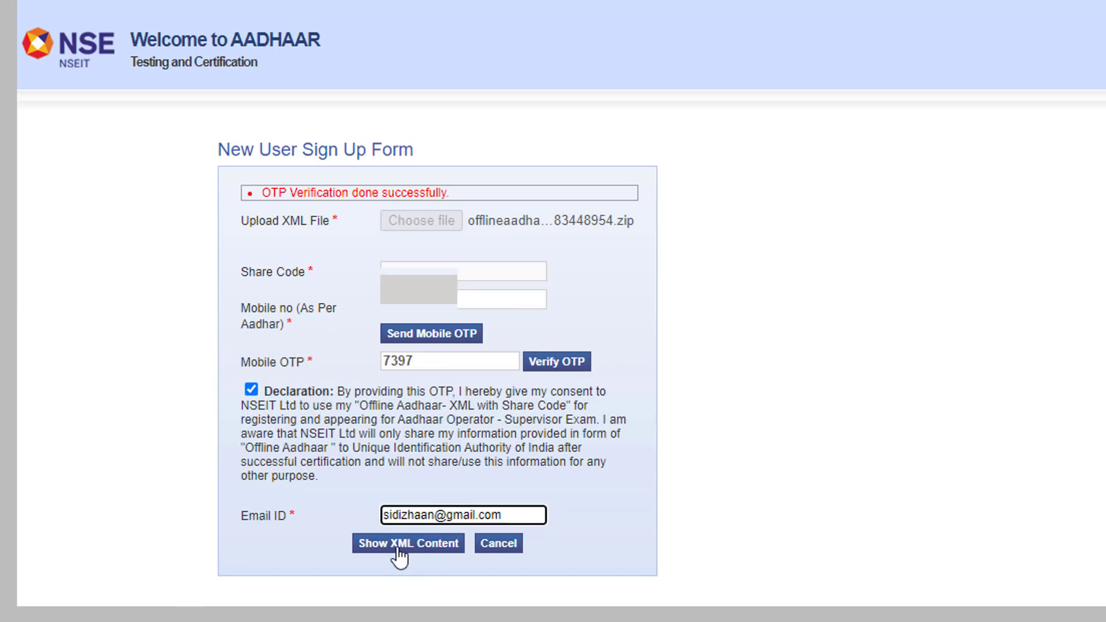
click(399, 552)
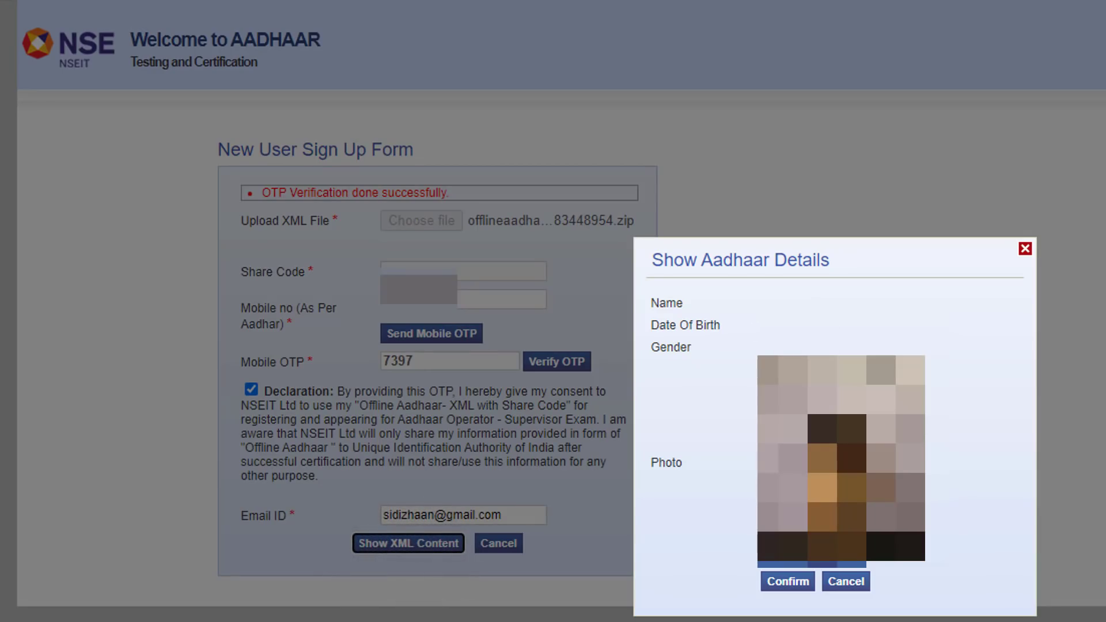
click(802, 583)
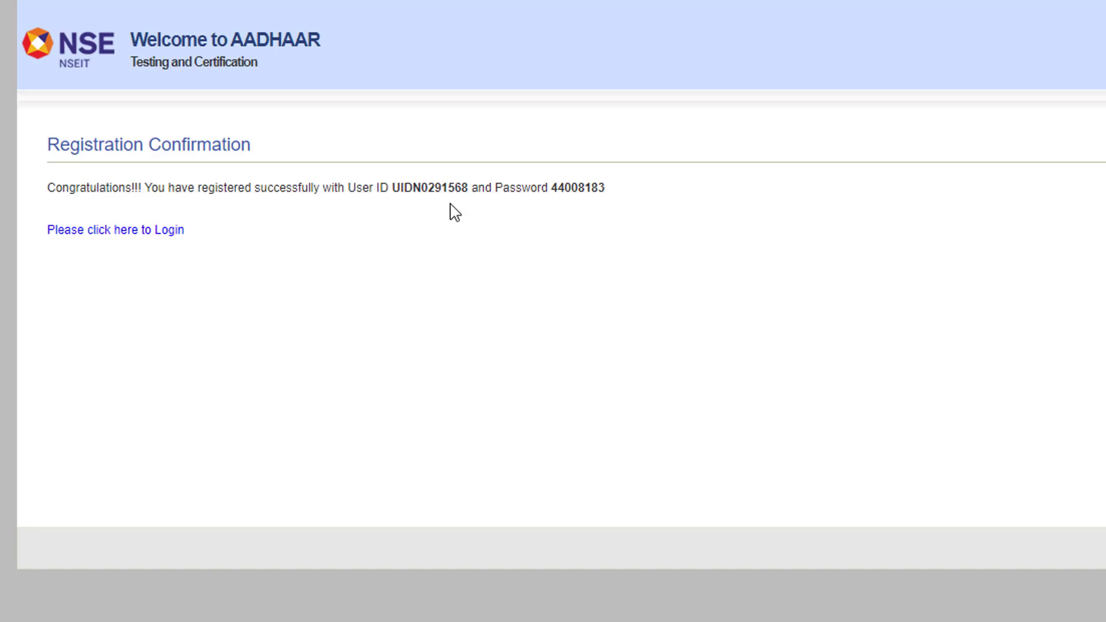
- Screenshot the issued credentials and log in with the new user ID
key(Print)
drag(25, 108, 701, 348)
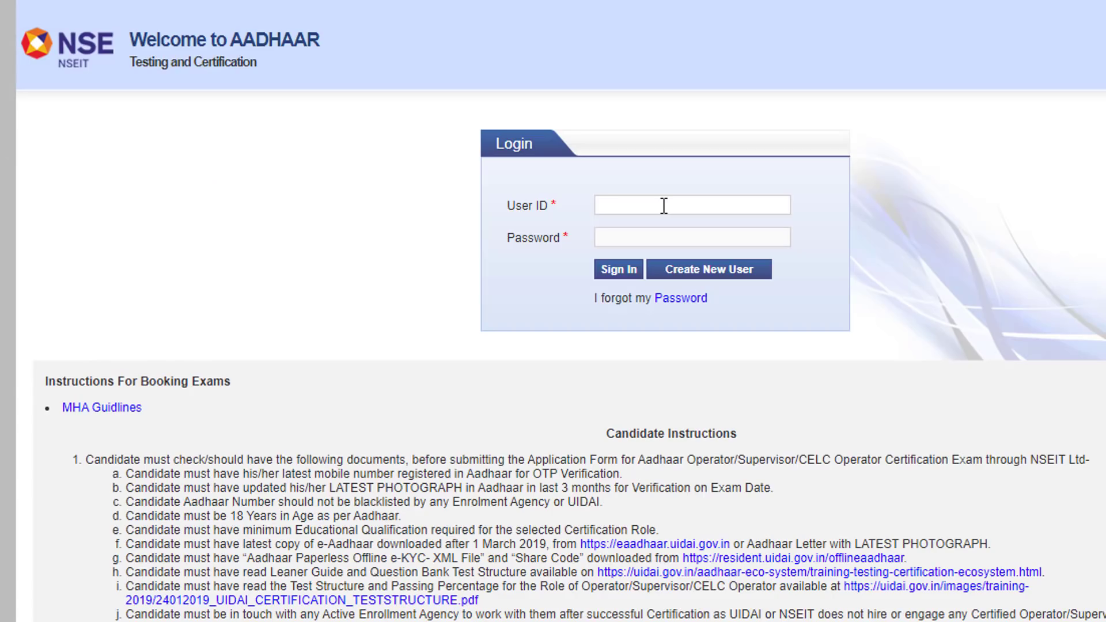
click(643, 206)
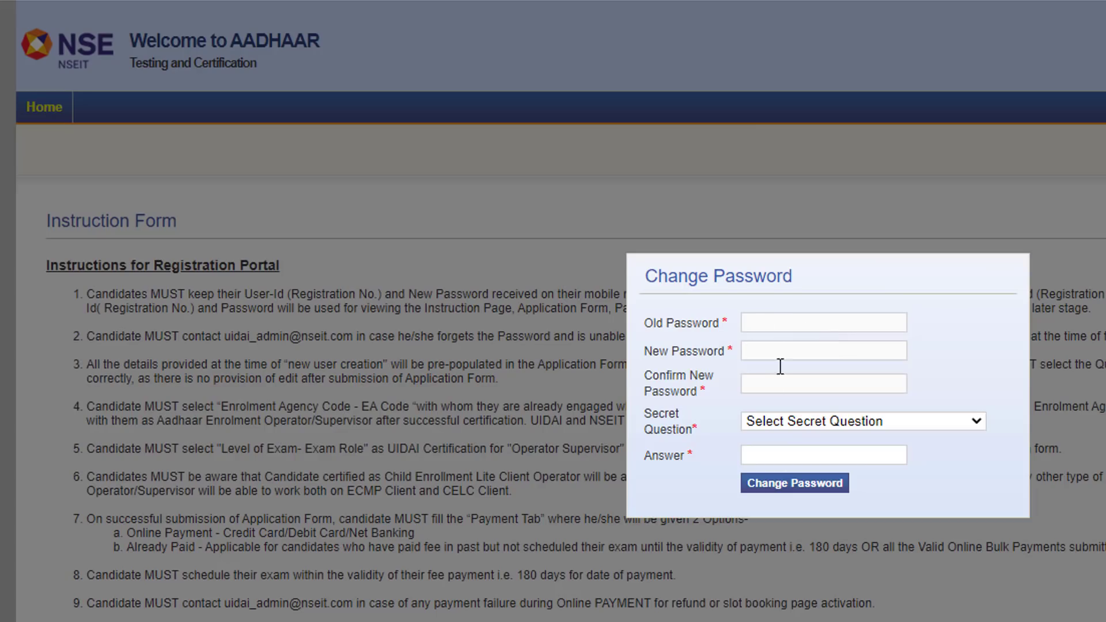
- Change the password and set 'In which city were you born?' as the secret question with its answer
click(774, 323)
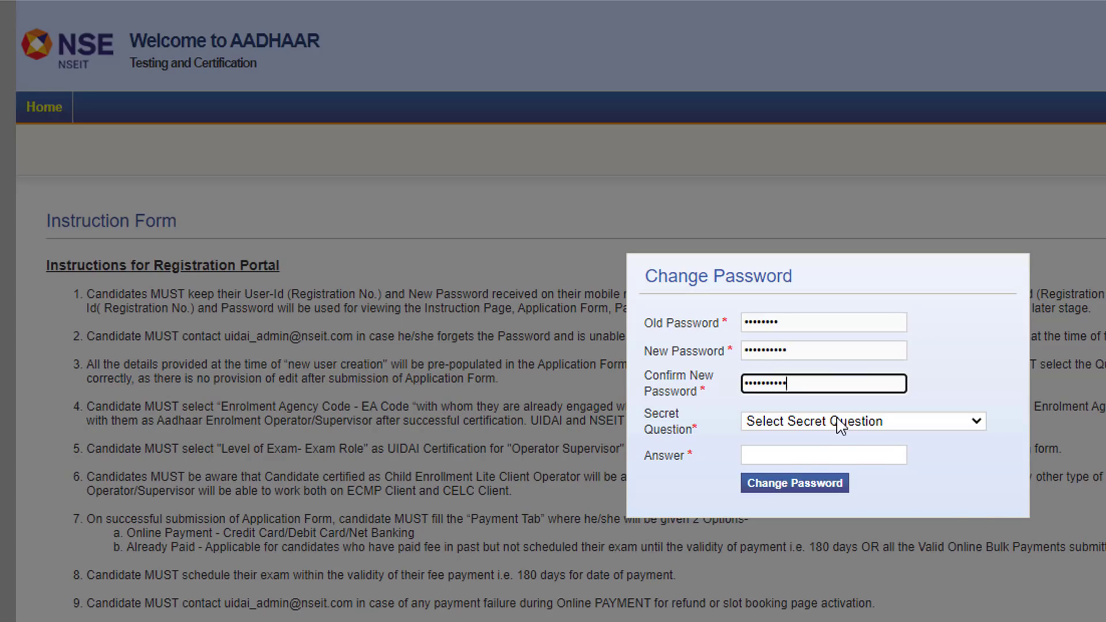
click(840, 422)
click(866, 455)
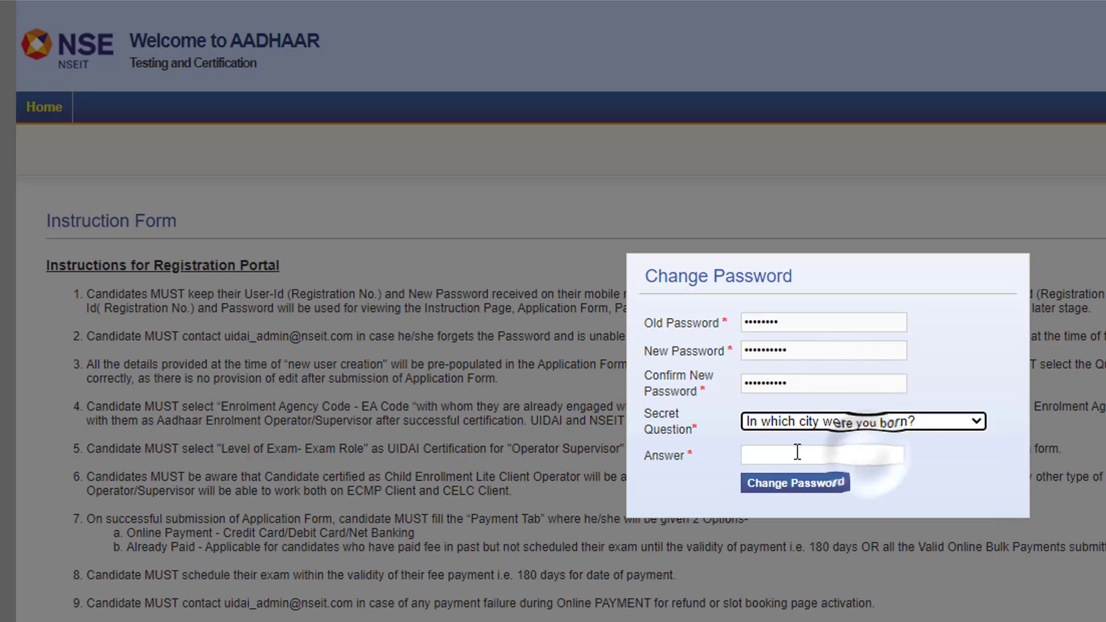
click(797, 454)
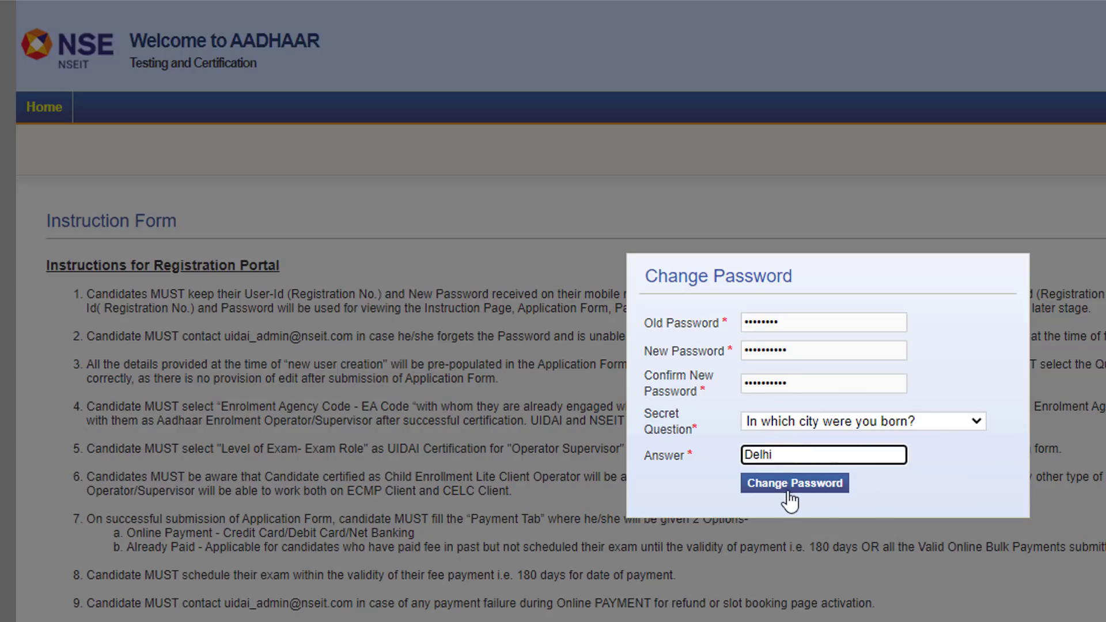
click(837, 487)
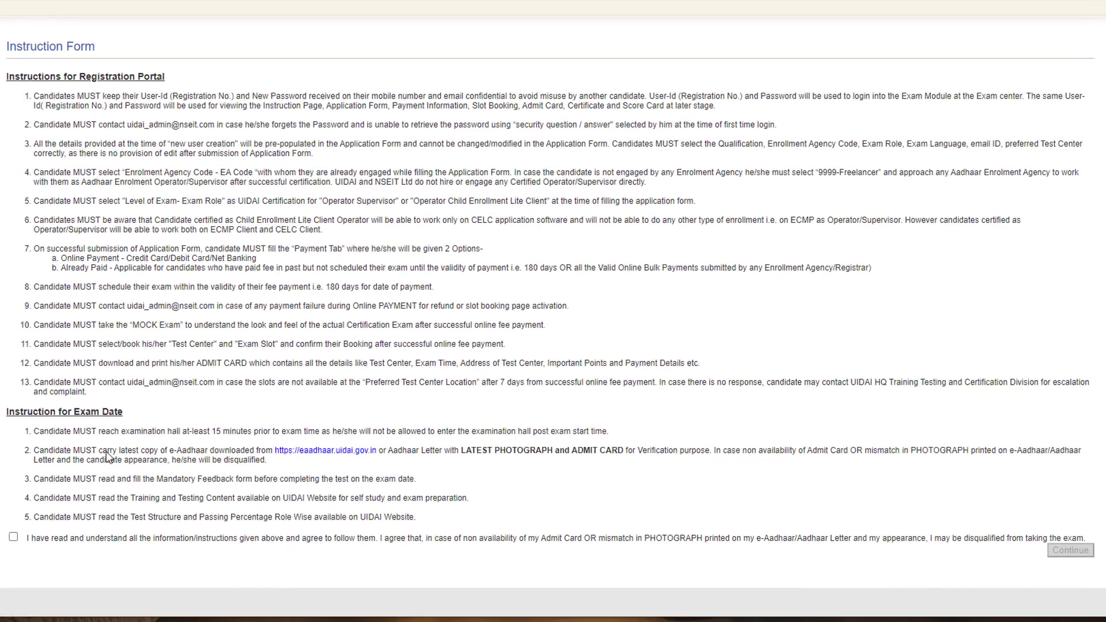
- Accept the exam instructions, then choose PostGraduate, UIDAI Operator - Supervisor level and English
click(13, 538)
click(1070, 550)
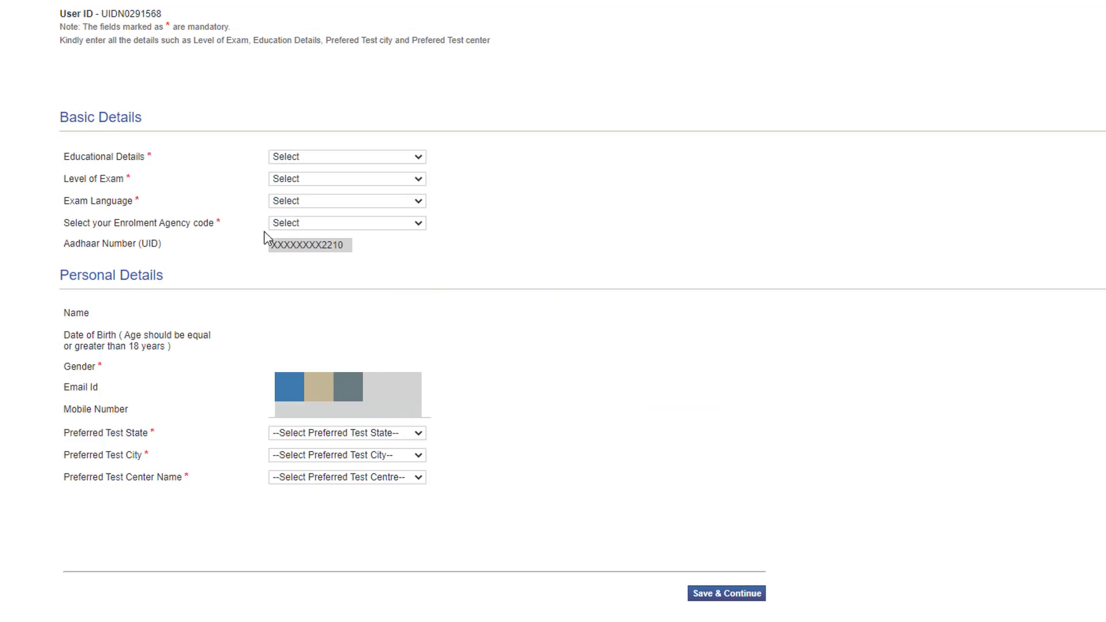
click(350, 161)
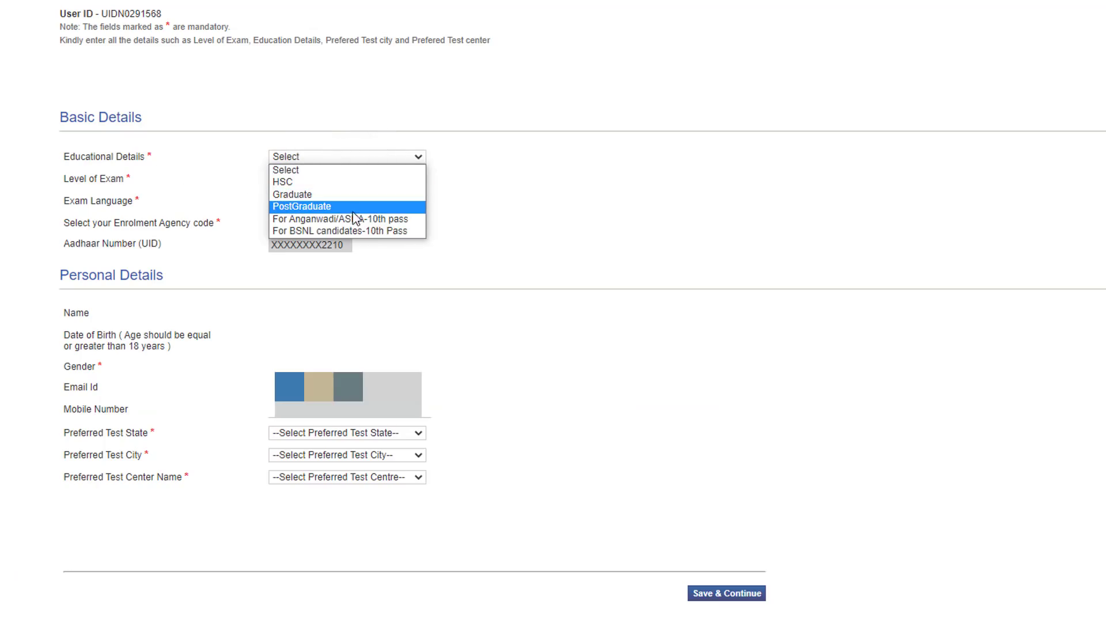
click(333, 208)
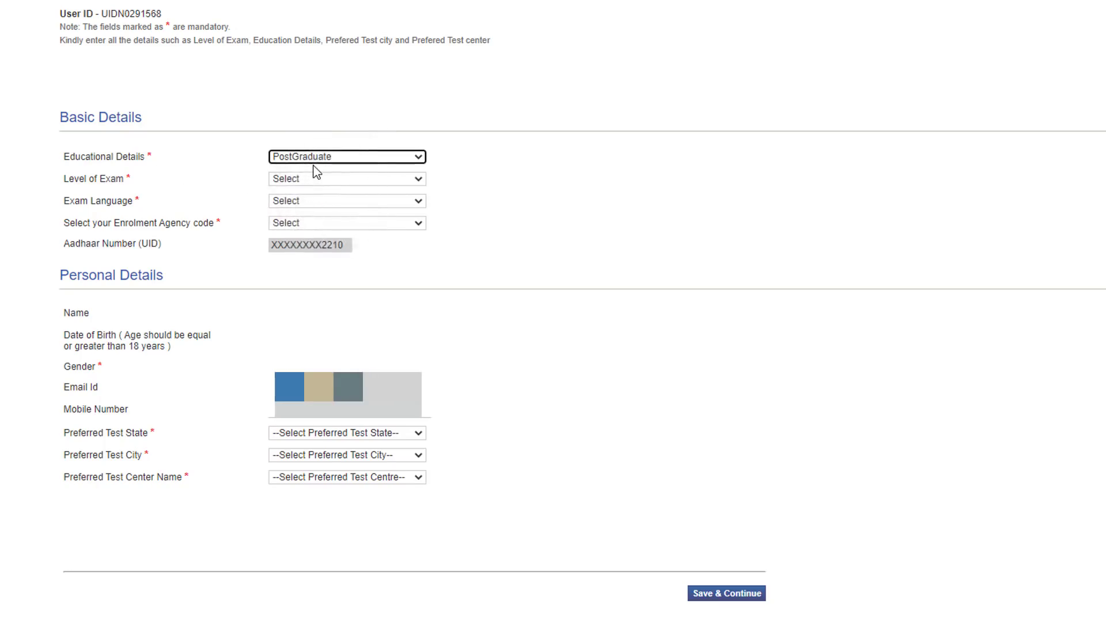
click(314, 178)
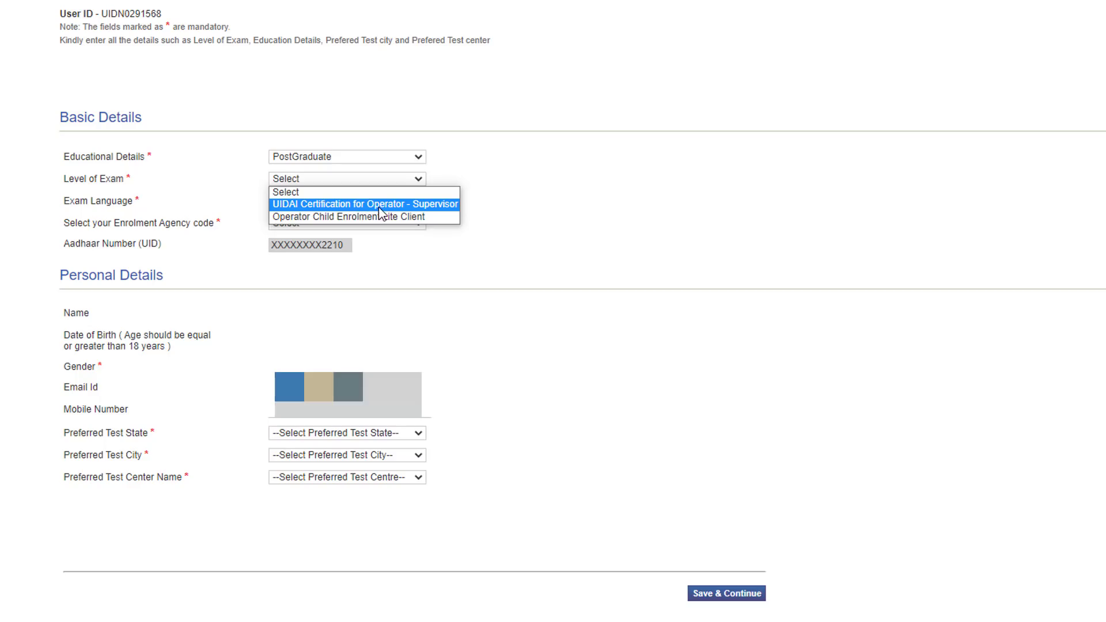
click(381, 204)
click(318, 200)
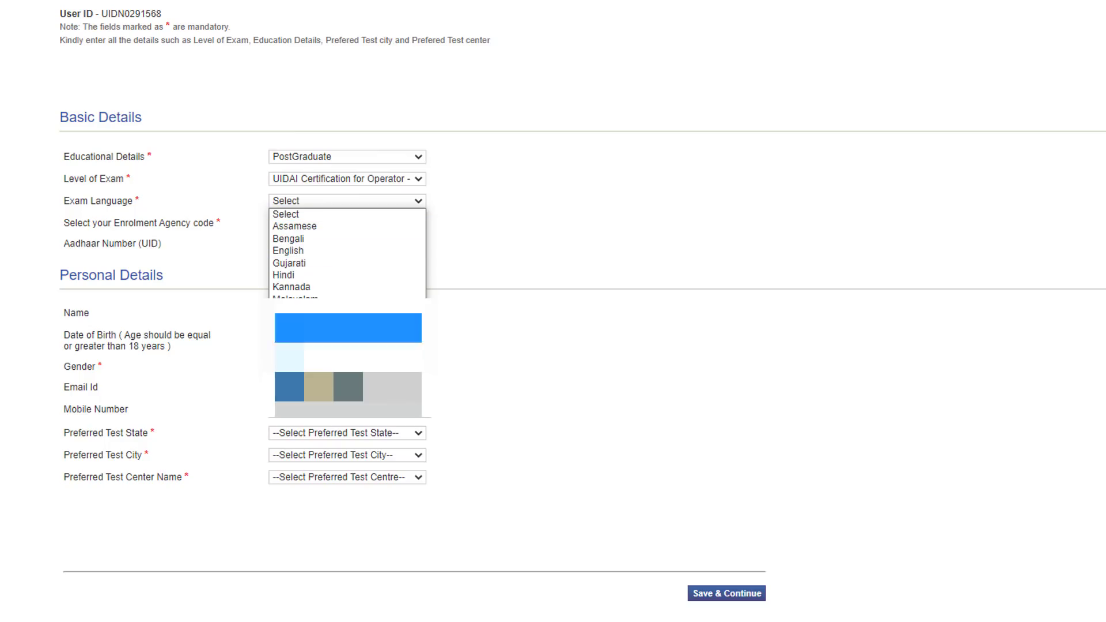
click(313, 256)
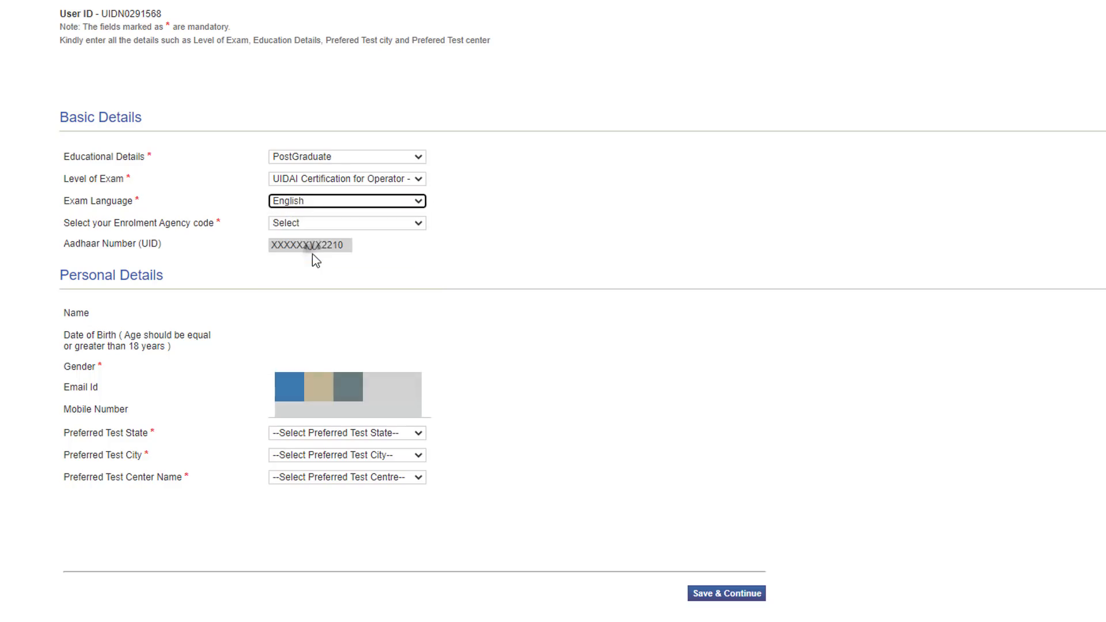
- Choose agency 0 - UIDAI-EA and centre NSEIT Limited - Dehradun AP in Uttarakhand, Dehradun, then save
click(316, 223)
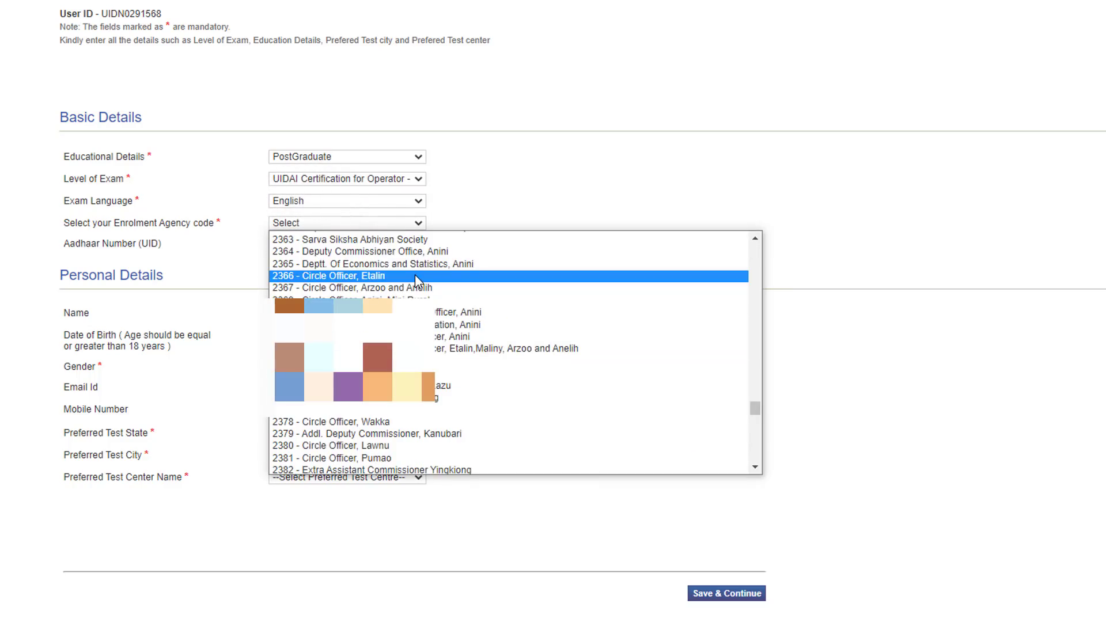
scroll(415, 346, down, 3)
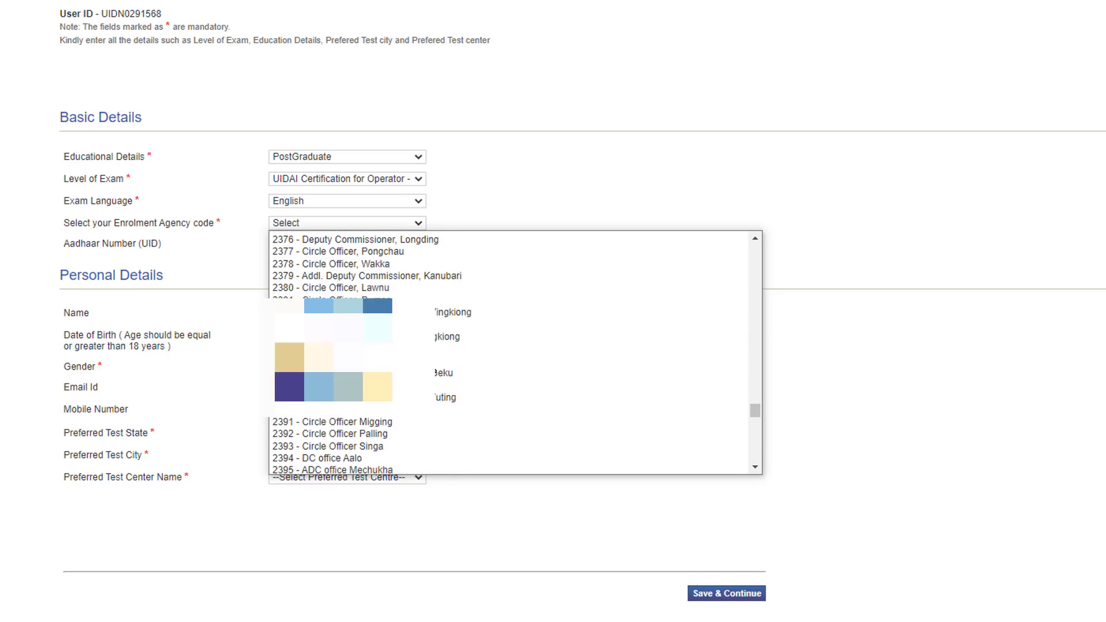
click(346, 351)
click(348, 433)
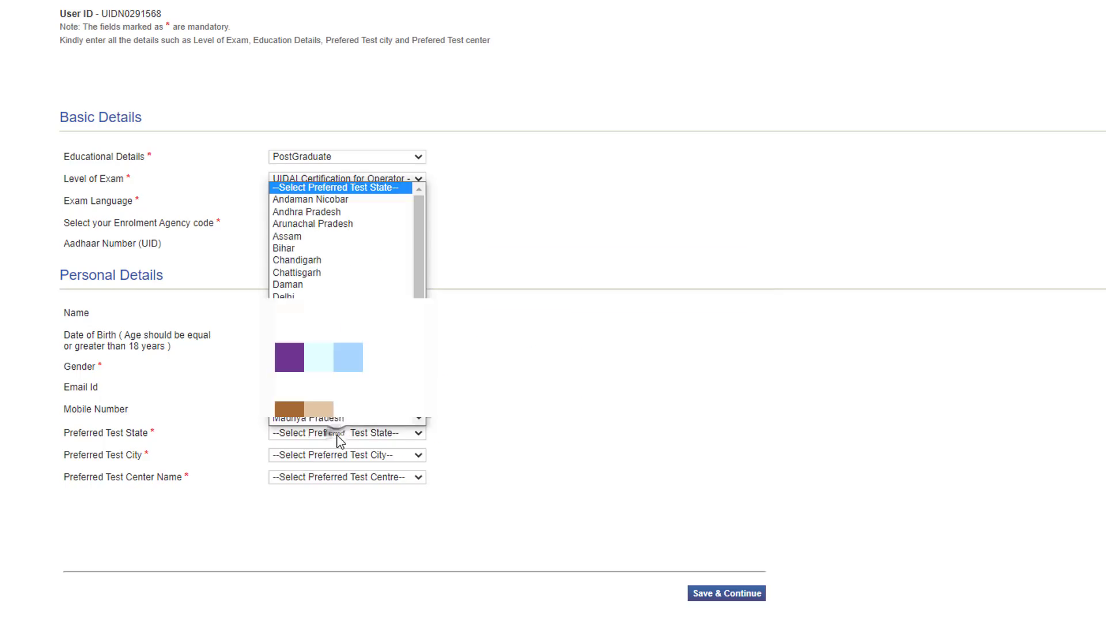
scroll(341, 346, down, 5)
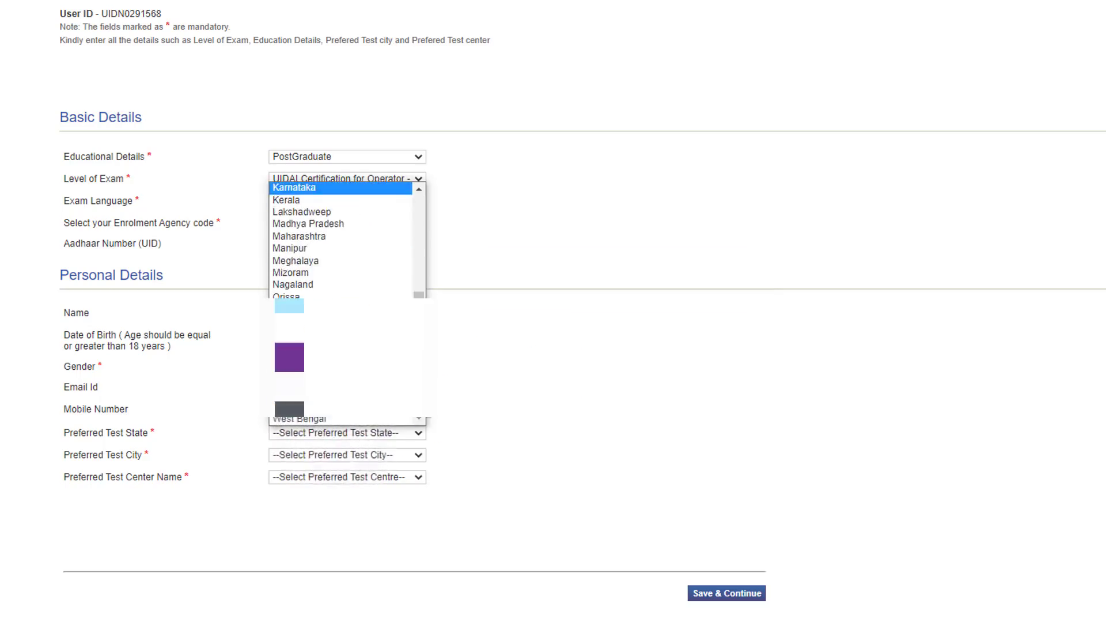
click(341, 418)
click(338, 458)
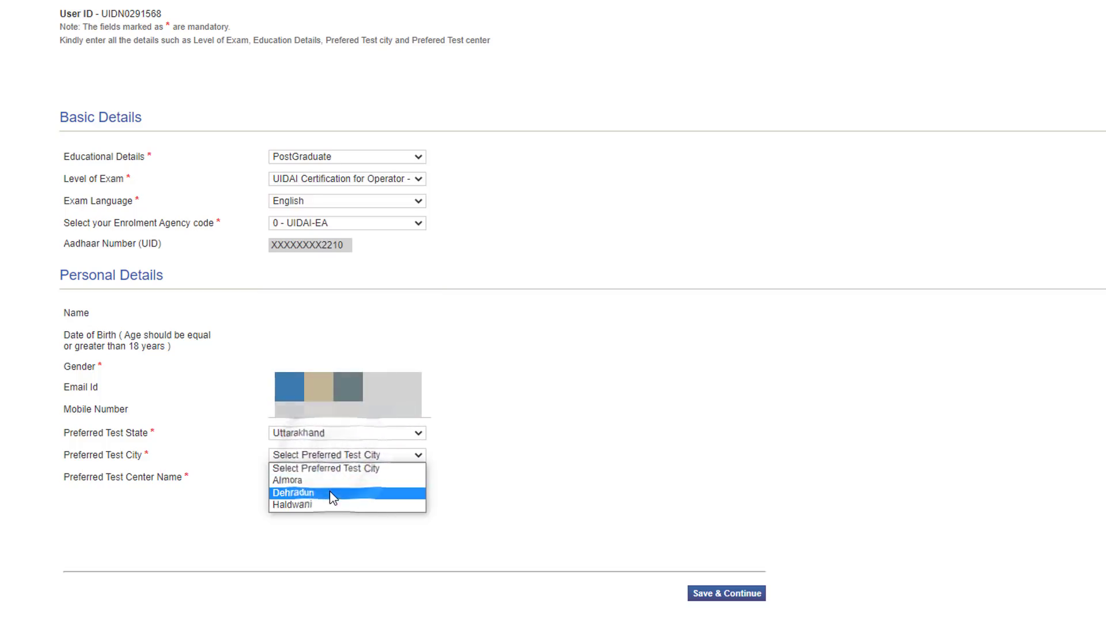
click(320, 491)
click(321, 480)
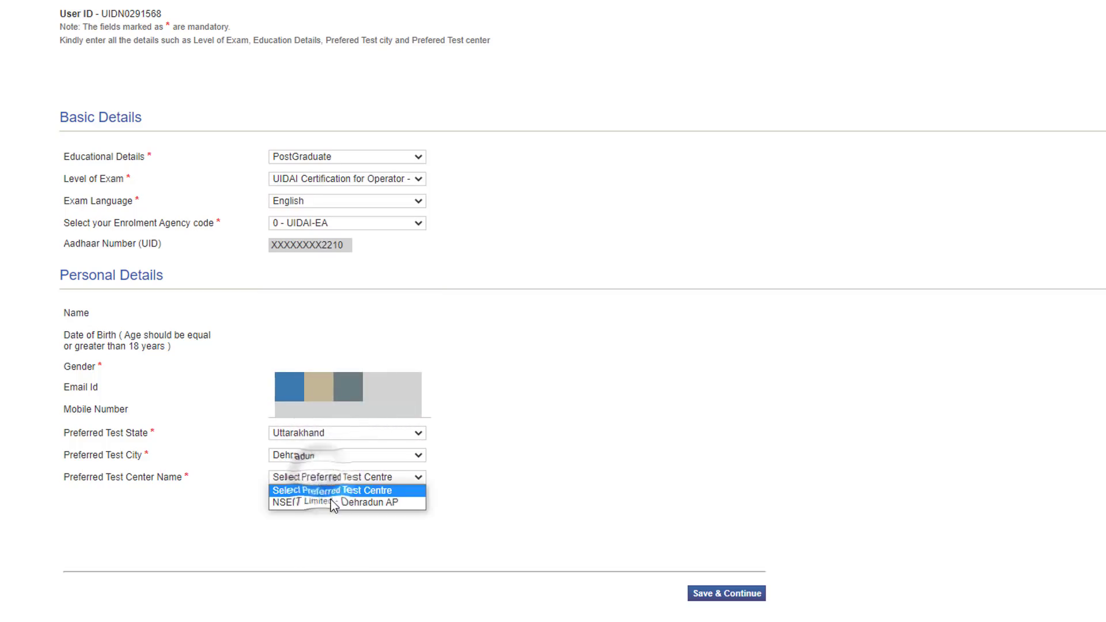
click(332, 502)
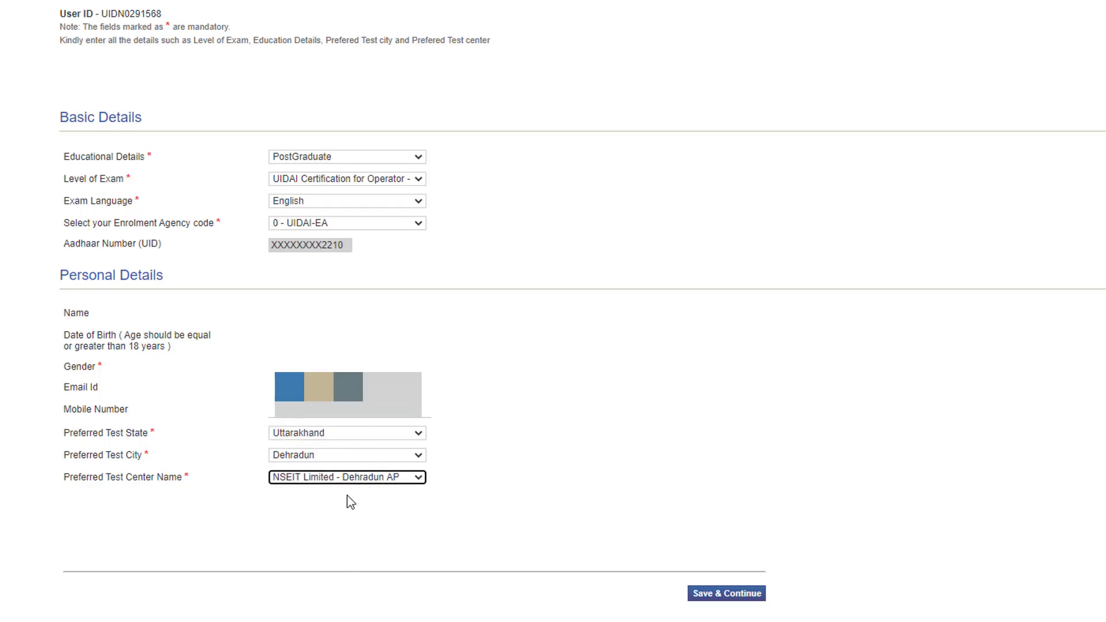
click(728, 593)
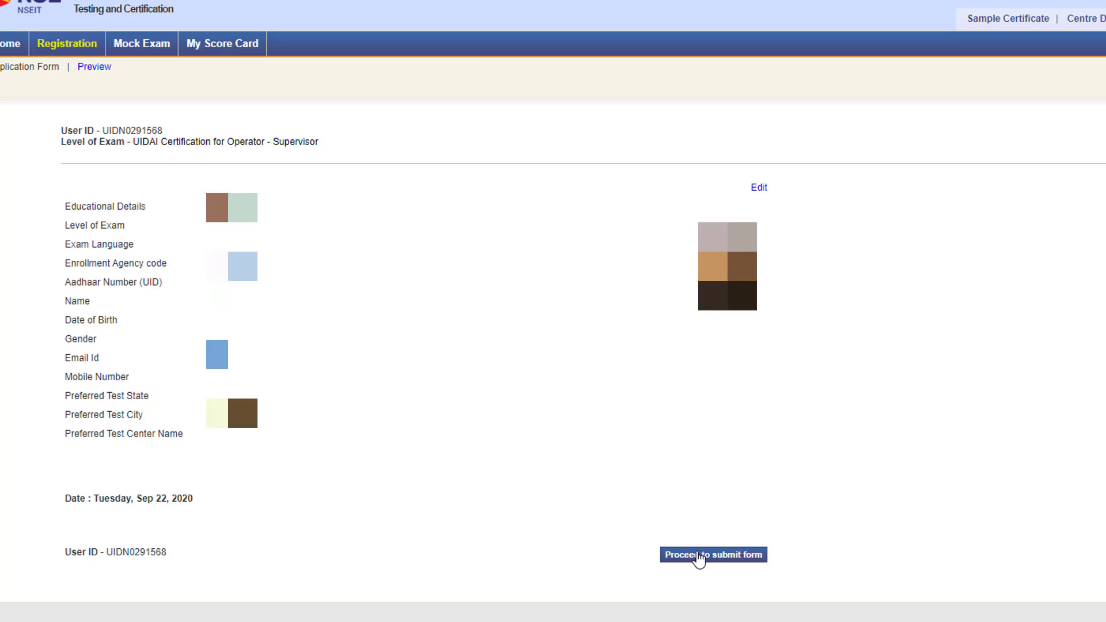
- Submit the NSEIT application with the declaration accepted and view its 22-Sep-2020 submitted details
click(699, 556)
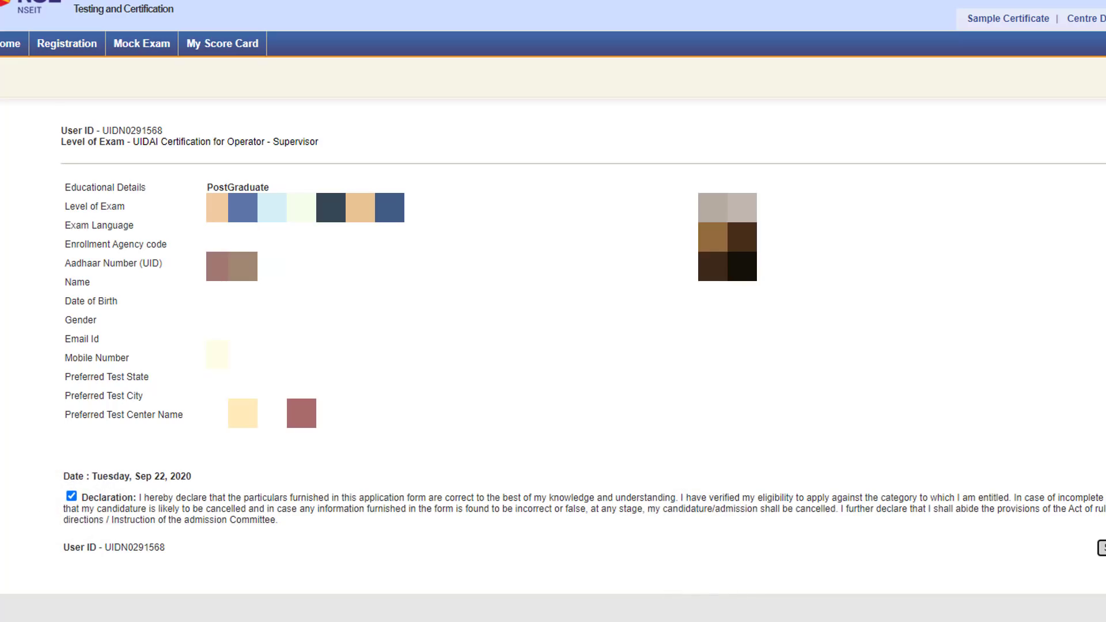
click(1099, 548)
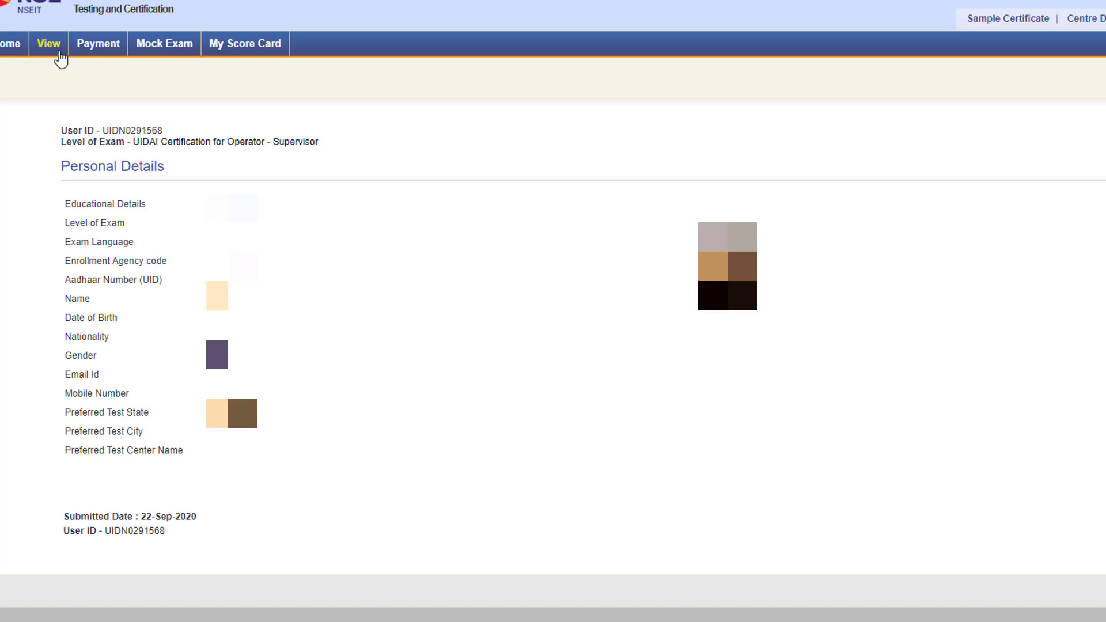
click(57, 48)
- Go to the Payment section and proceed to pay the 470.82 exam fee online via SBI ePay
click(110, 53)
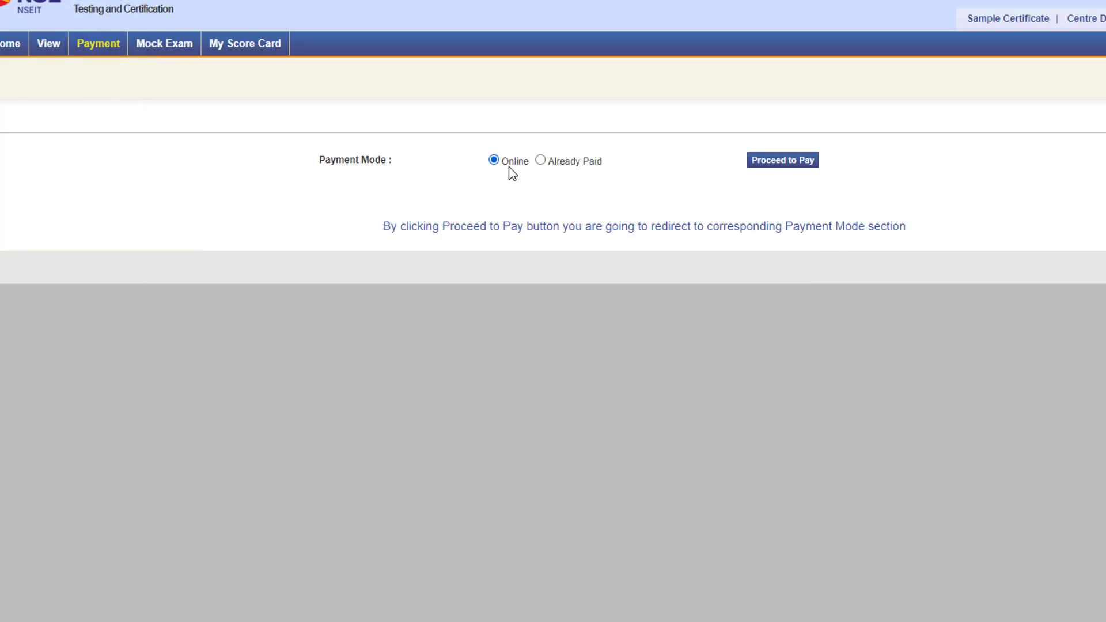
click(779, 169)
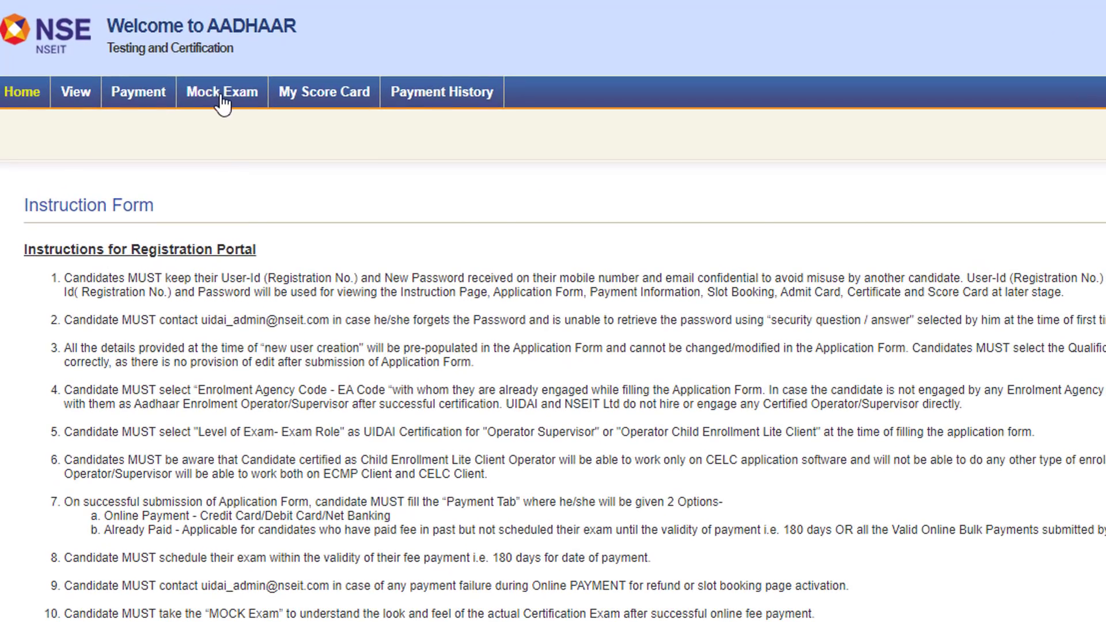
- Review the Mock Exam's Operator/Supervisor test structure table totalling 110 questions
click(221, 101)
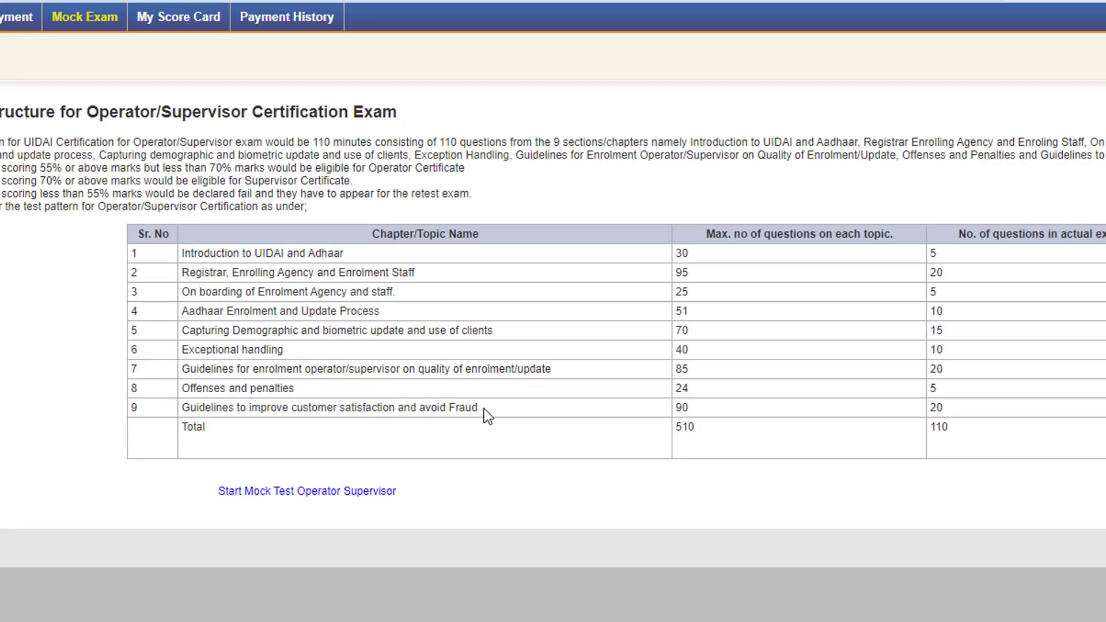
drag(658, 516, 470, 412)
drag(312, 311, 178, 254)
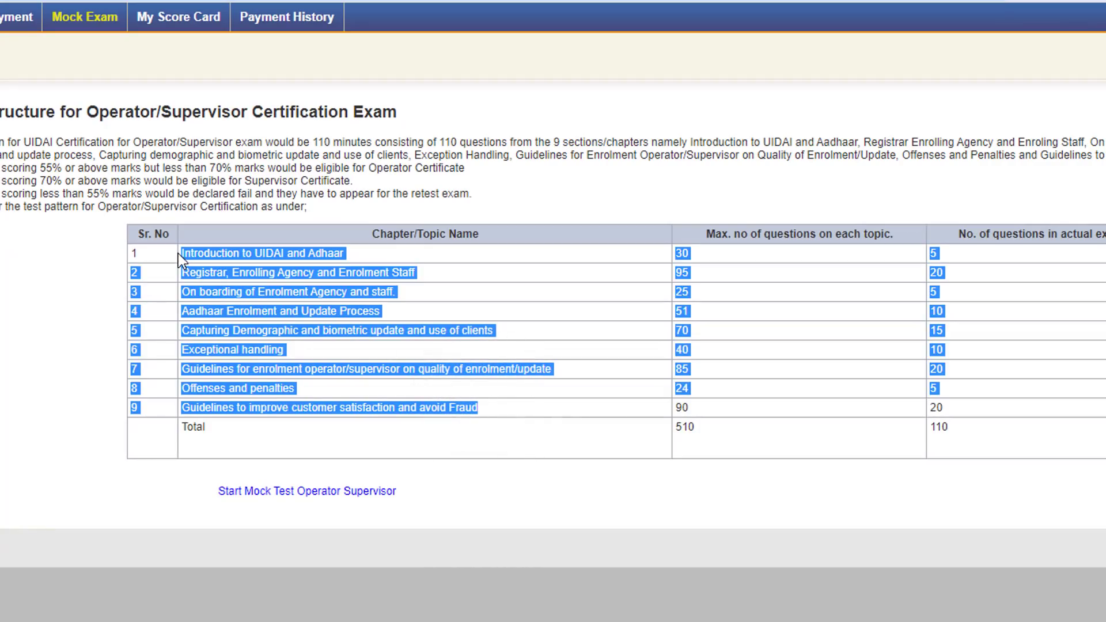
click(293, 289)
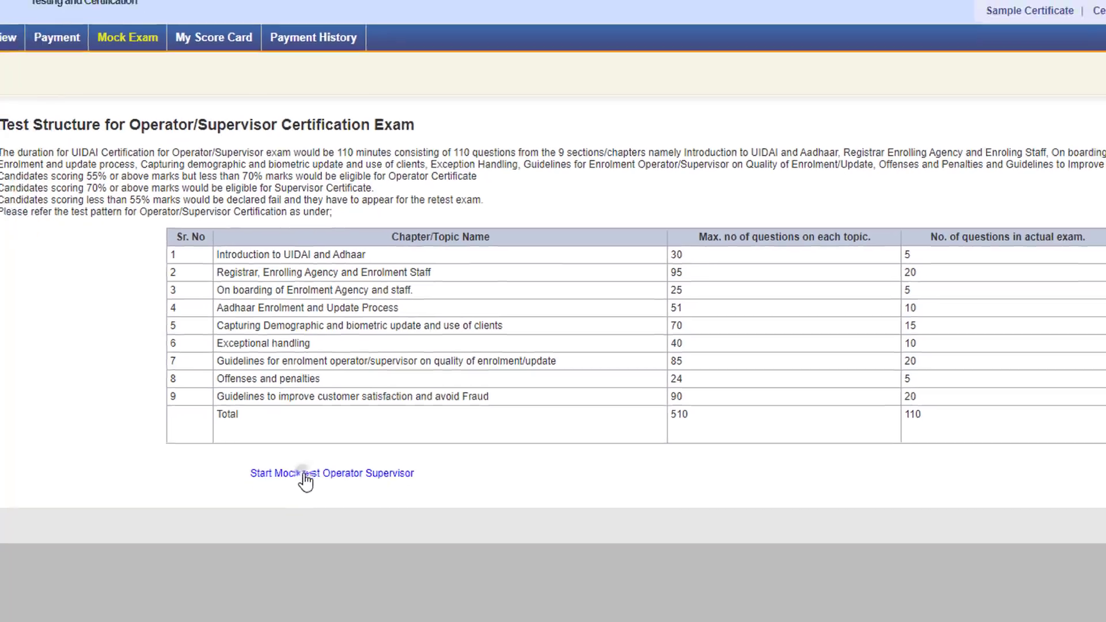
- Start the Operator Supervisor mock test in the UIDAI Operator Supervisor section
click(263, 497)
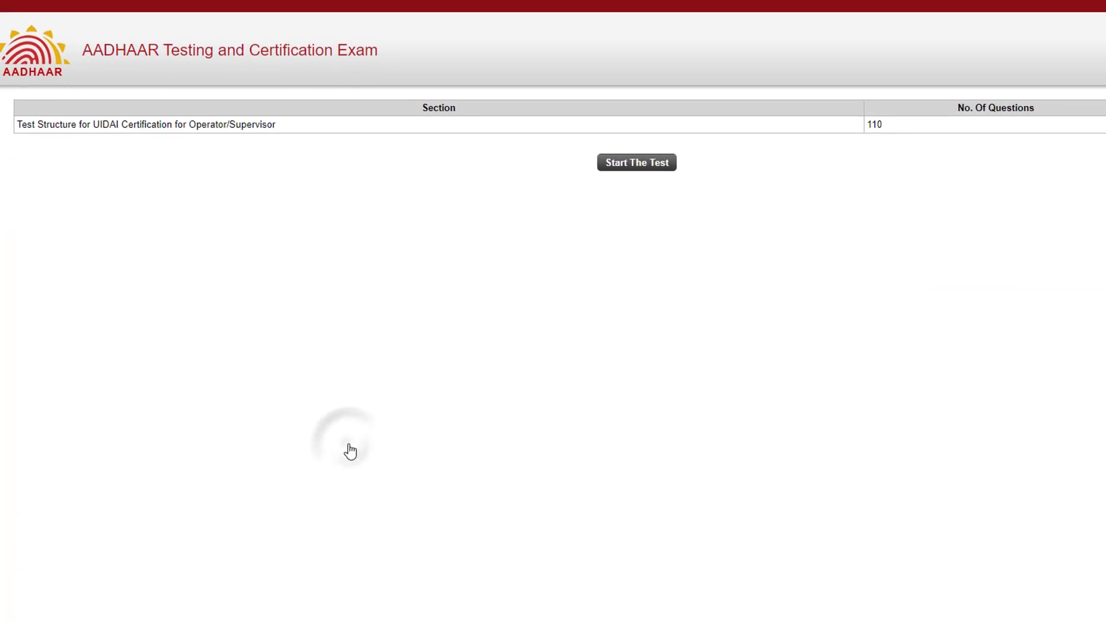
click(638, 165)
click(642, 113)
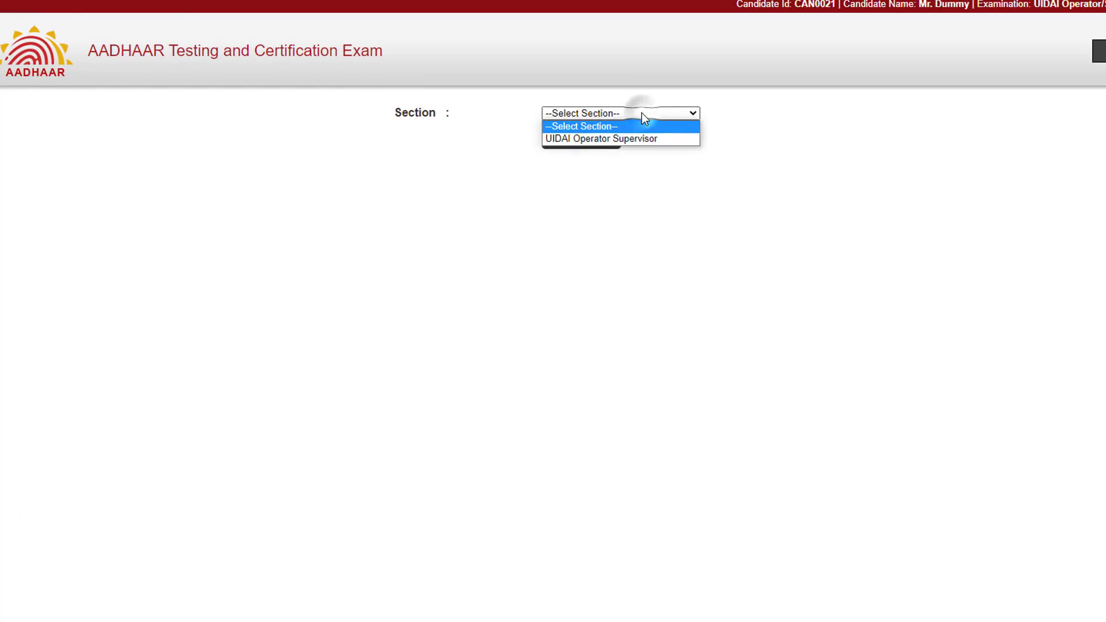
click(578, 139)
click(591, 144)
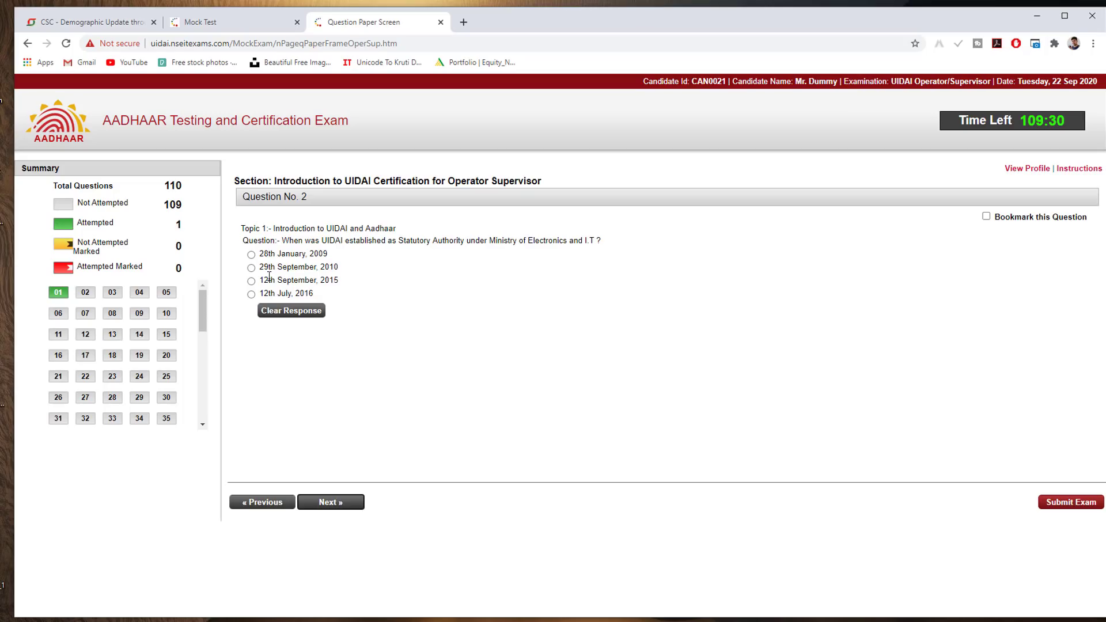
- Answer questions 2–6 (12th September 2015, Election Commission, 29th September 2010, etc.) and submit the exam
click(251, 280)
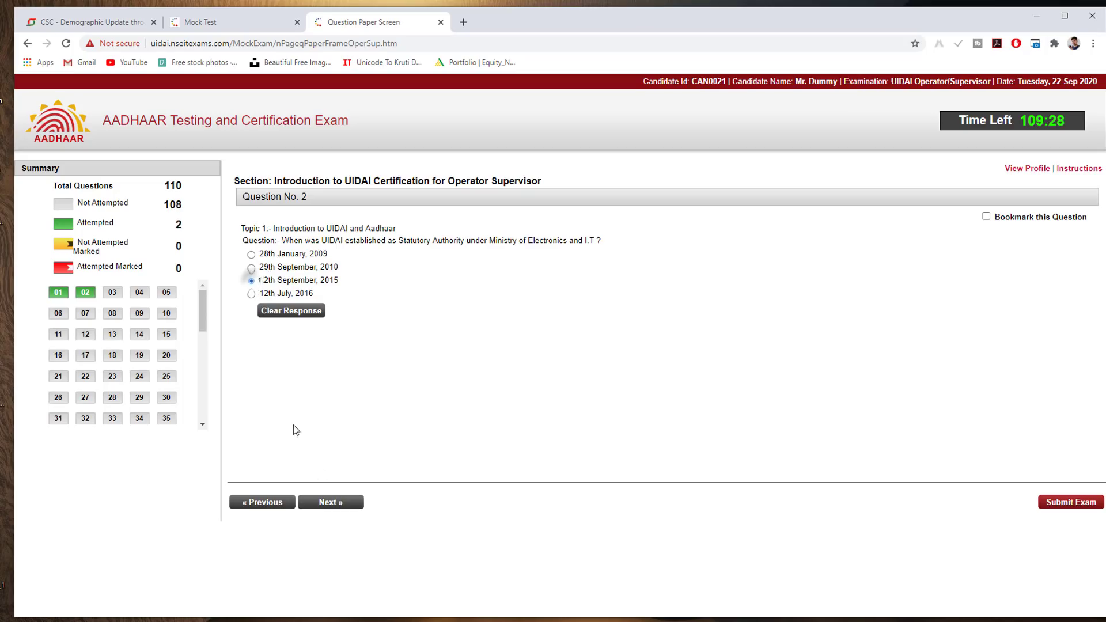
click(336, 503)
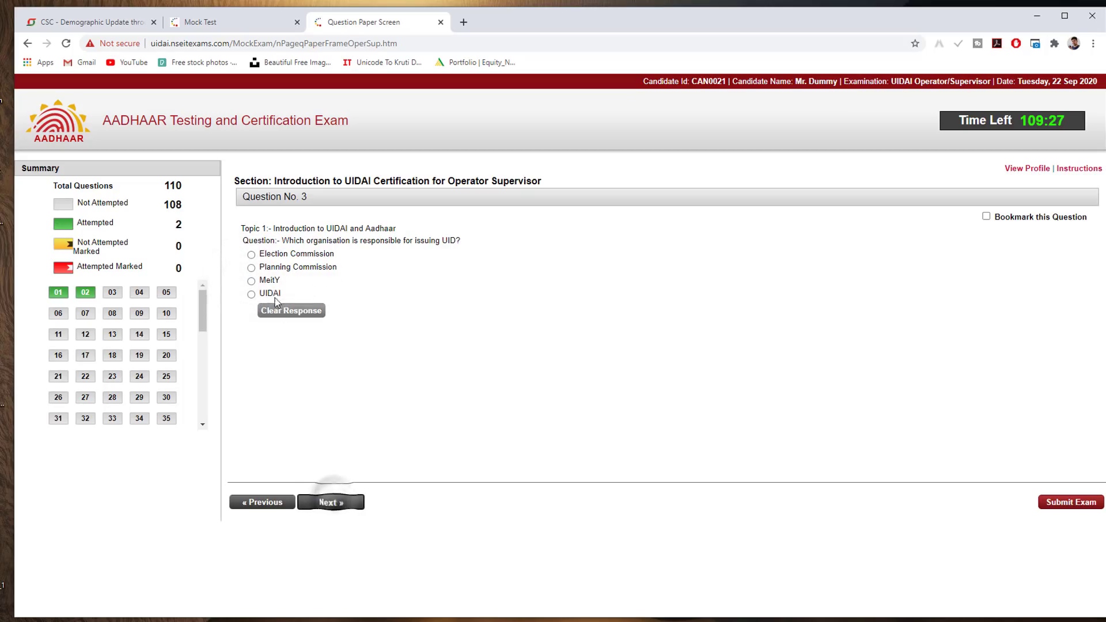
click(252, 254)
click(321, 505)
click(252, 255)
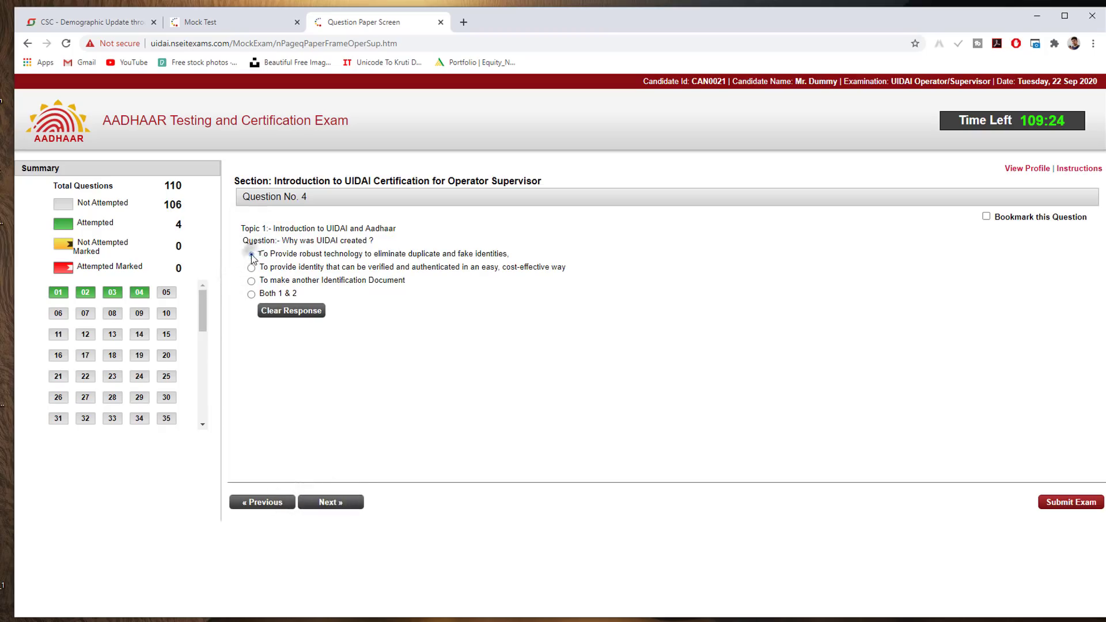
click(353, 500)
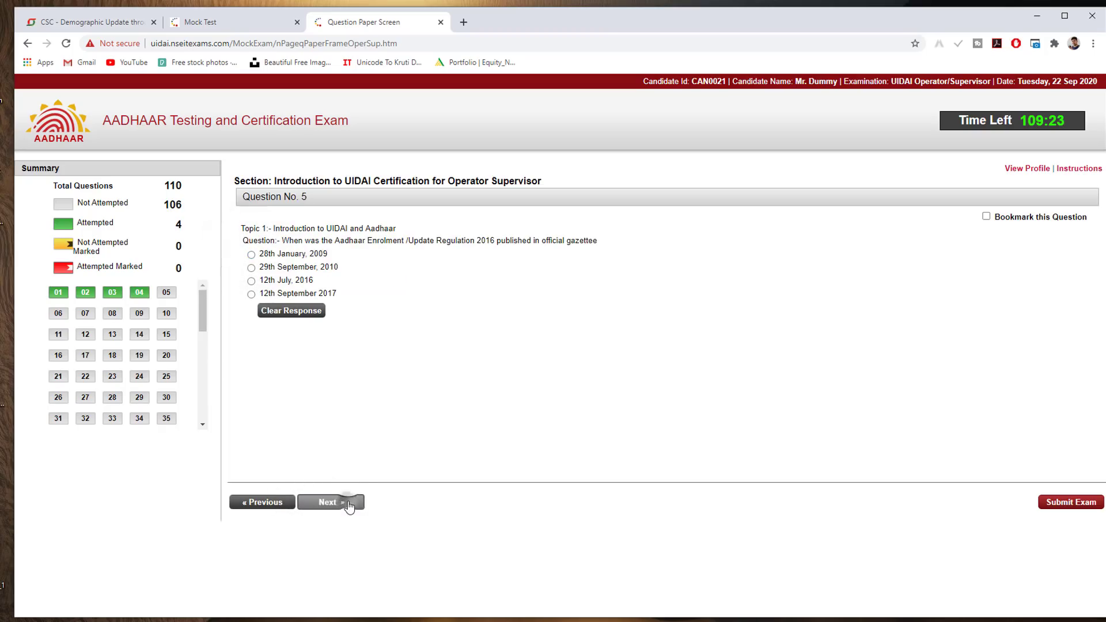
click(251, 269)
click(346, 502)
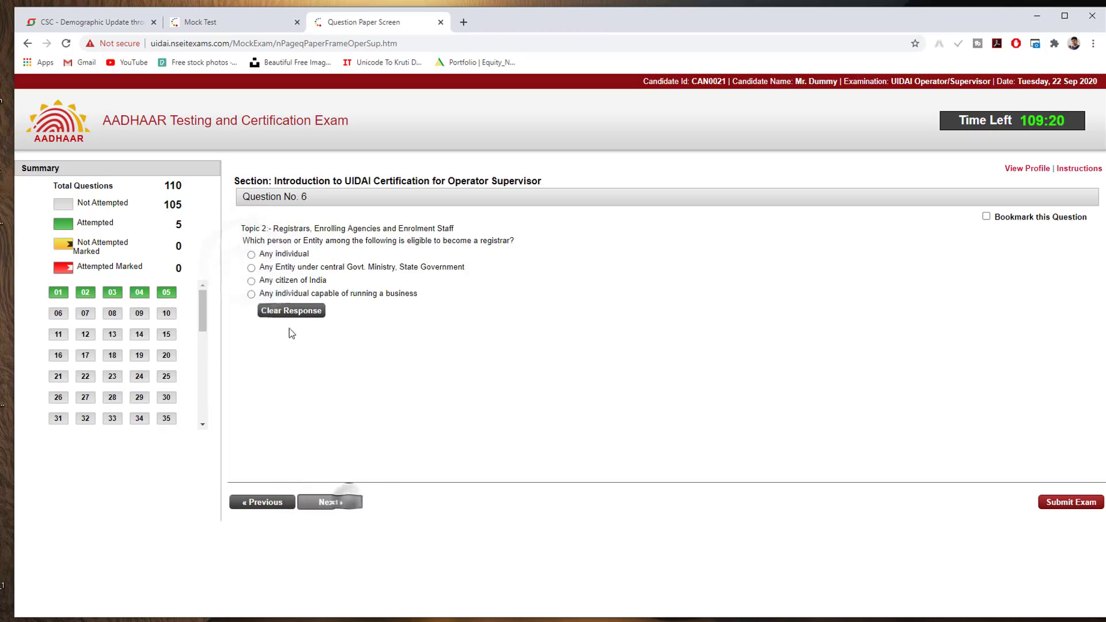
click(251, 268)
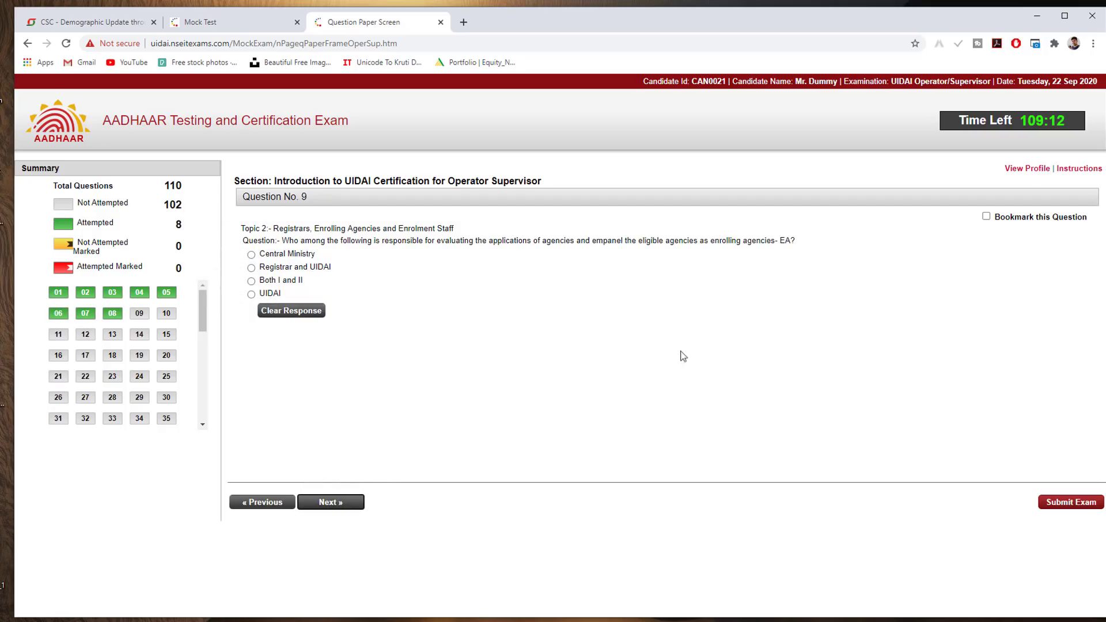
click(1063, 503)
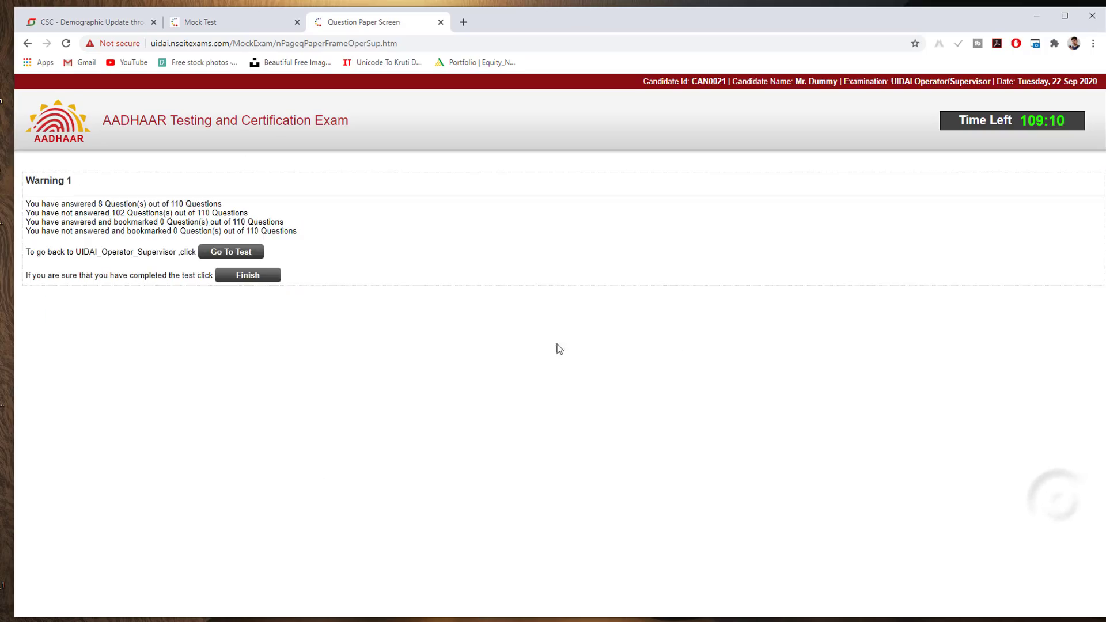
- Finish the mock exam past both warnings, check the 2-of-110 score card, then reopen the mock test
click(244, 275)
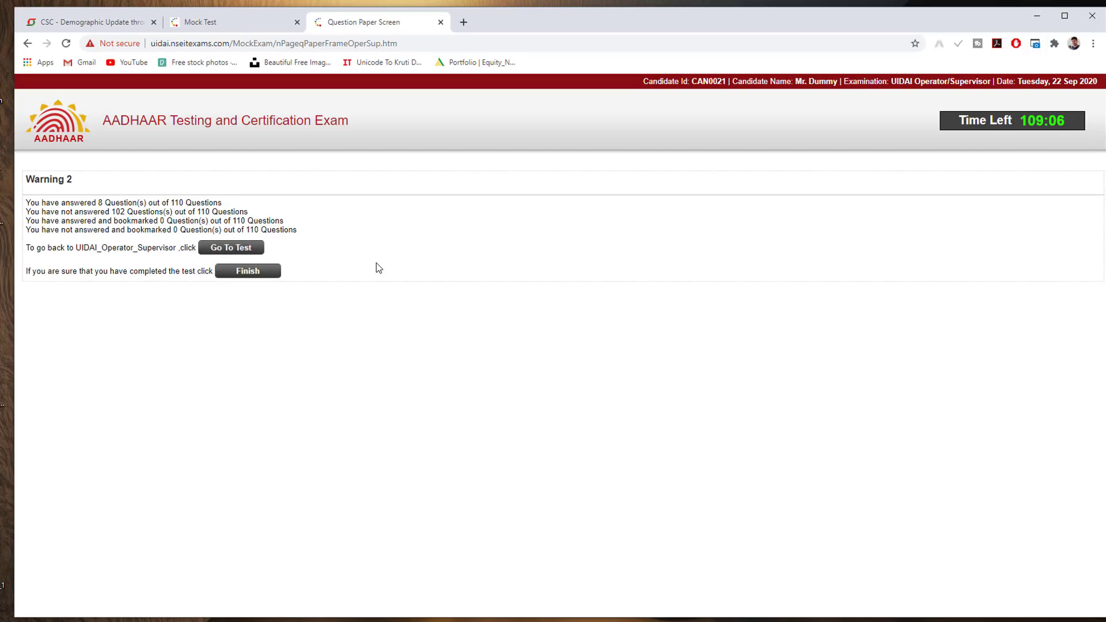
click(266, 271)
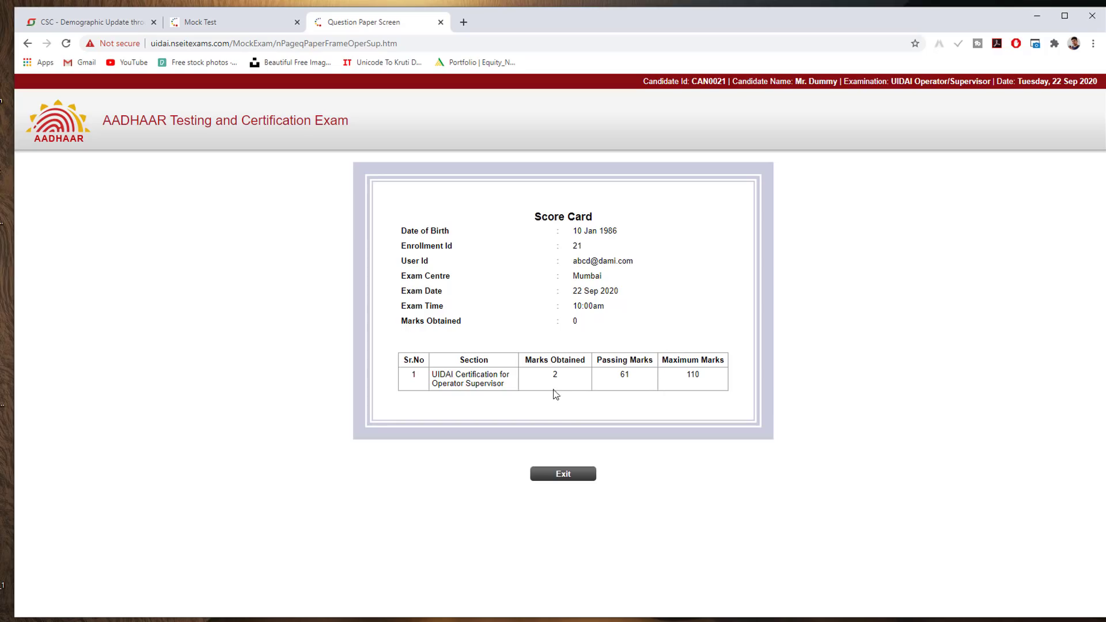
key(ctrl+w)
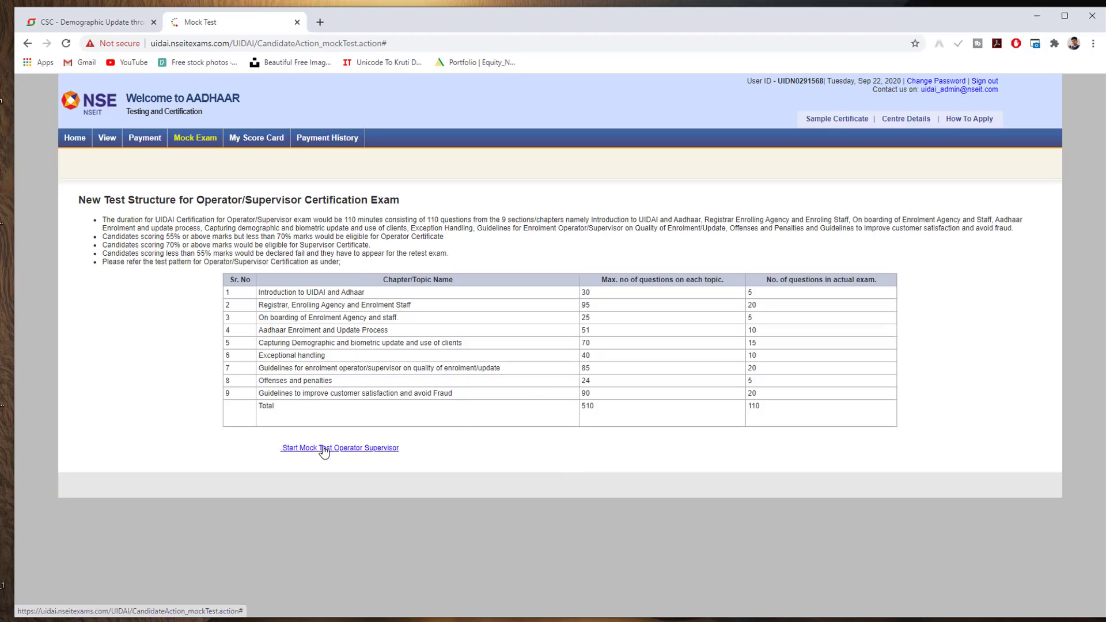
click(322, 450)
- Restart the UIDAI Operator Supervisor mock exam and review the 15-minute early arrival instruction
click(545, 216)
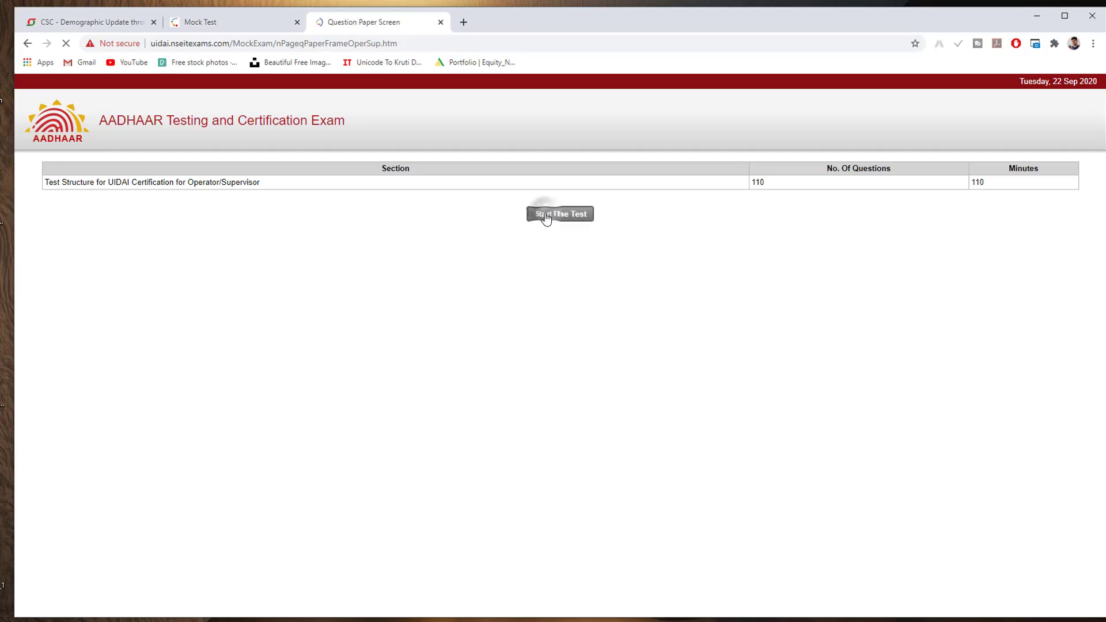
click(530, 173)
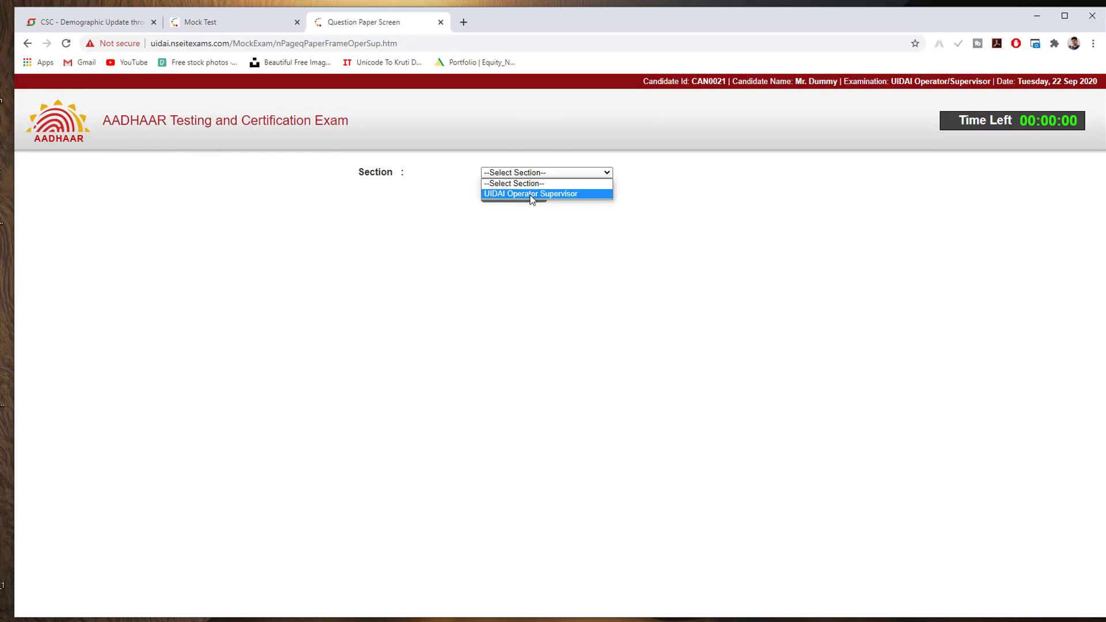
click(529, 195)
click(528, 196)
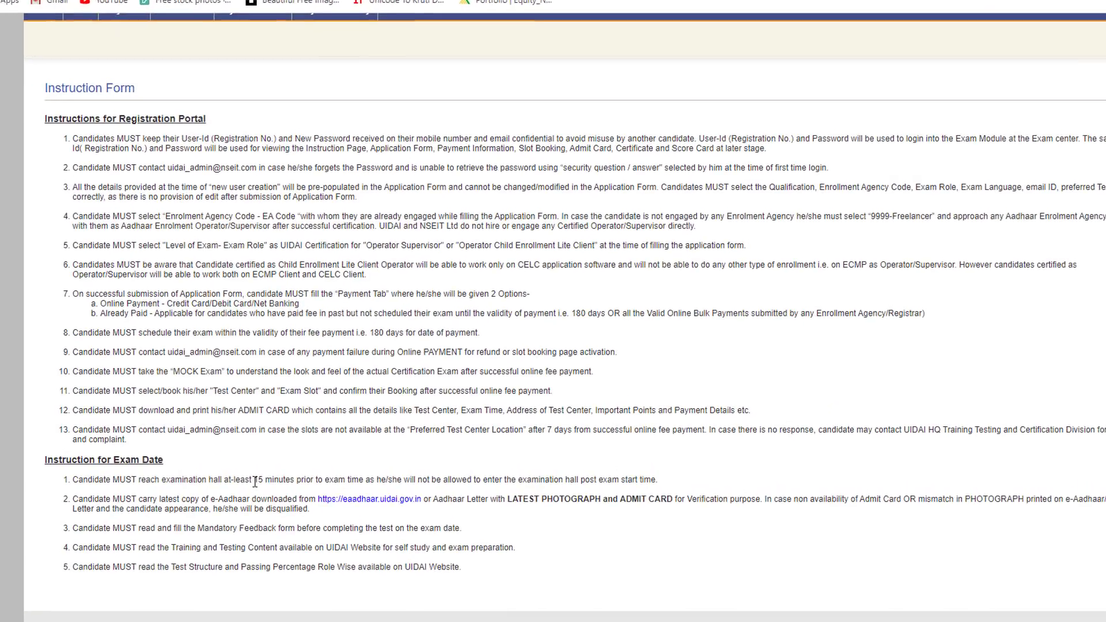
drag(254, 480, 295, 480)
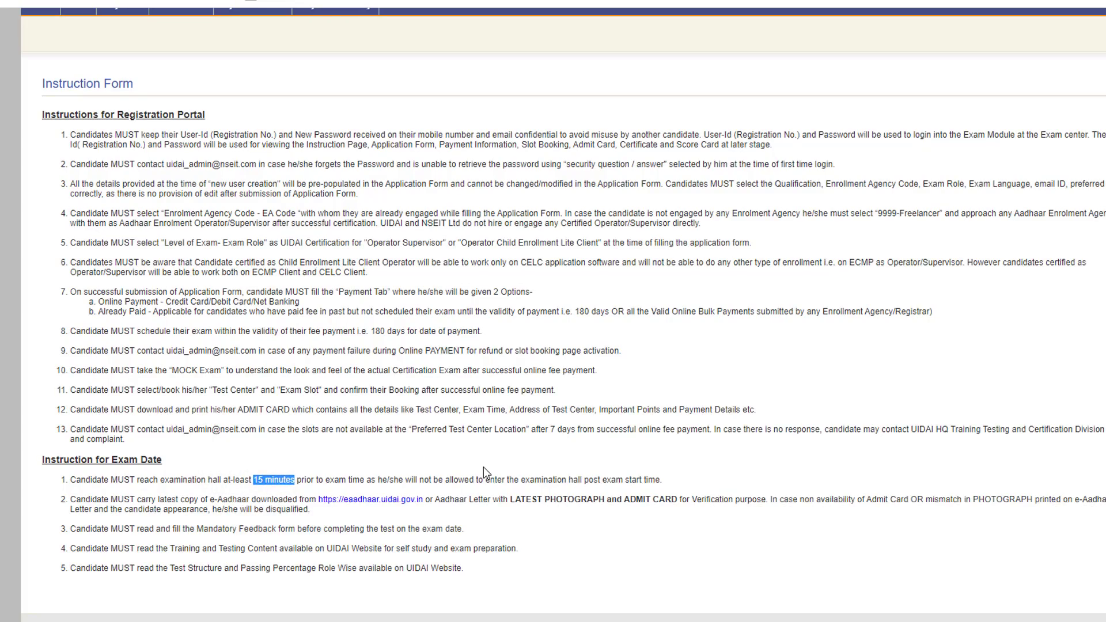
scroll(483, 467, up, 2)
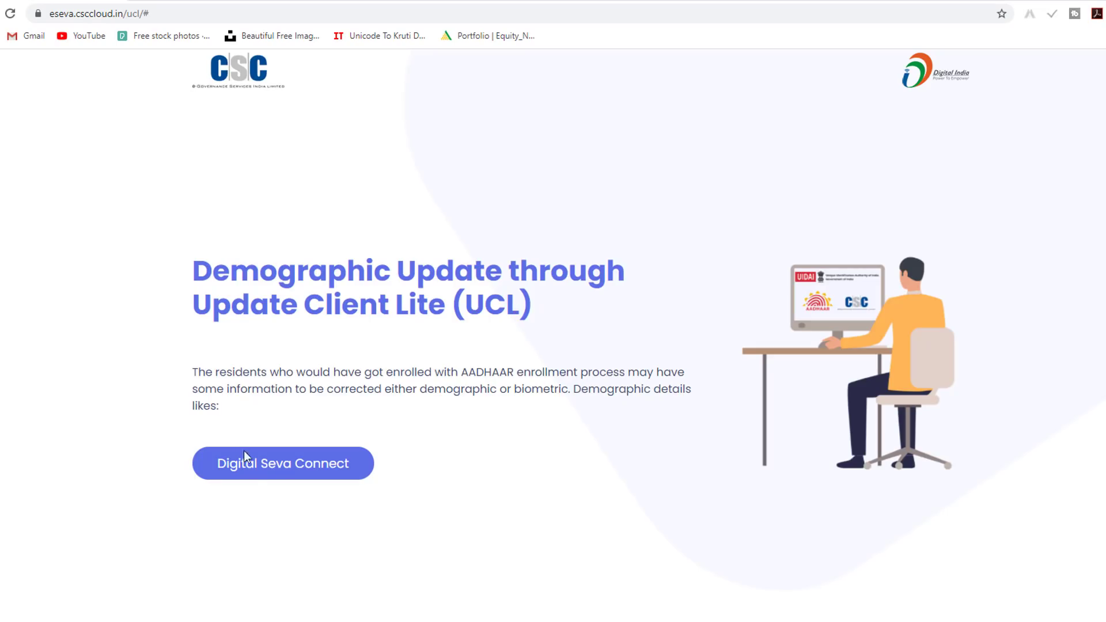
- Proceed from the Aadhaar UCL registration check to the VLE details form's Bank BC Code field
click(298, 477)
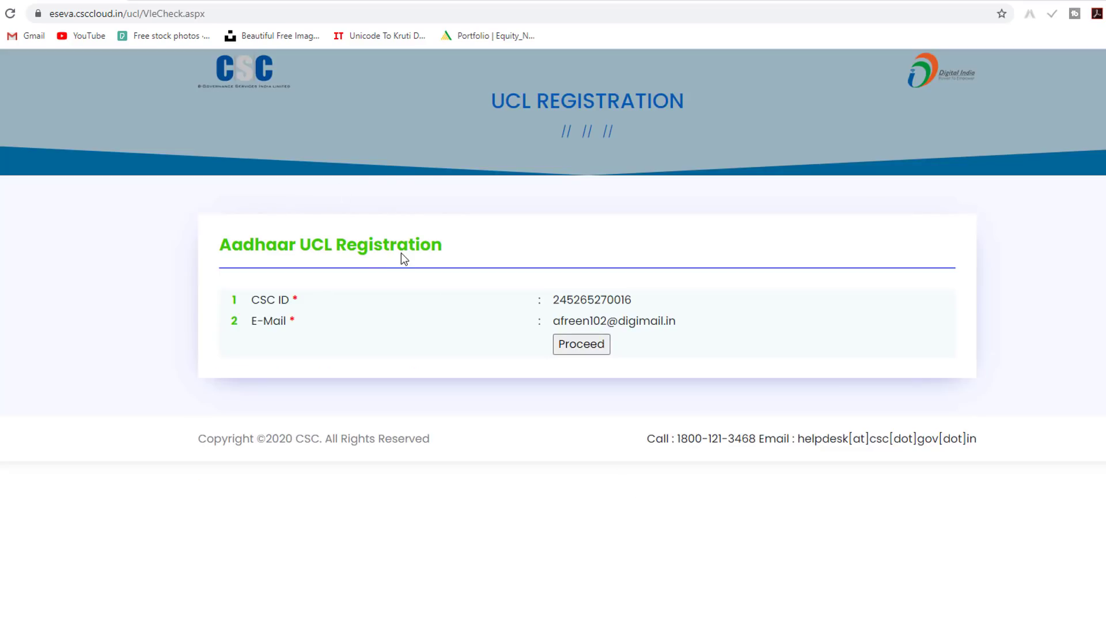
click(585, 346)
scroll(803, 390, down, 7)
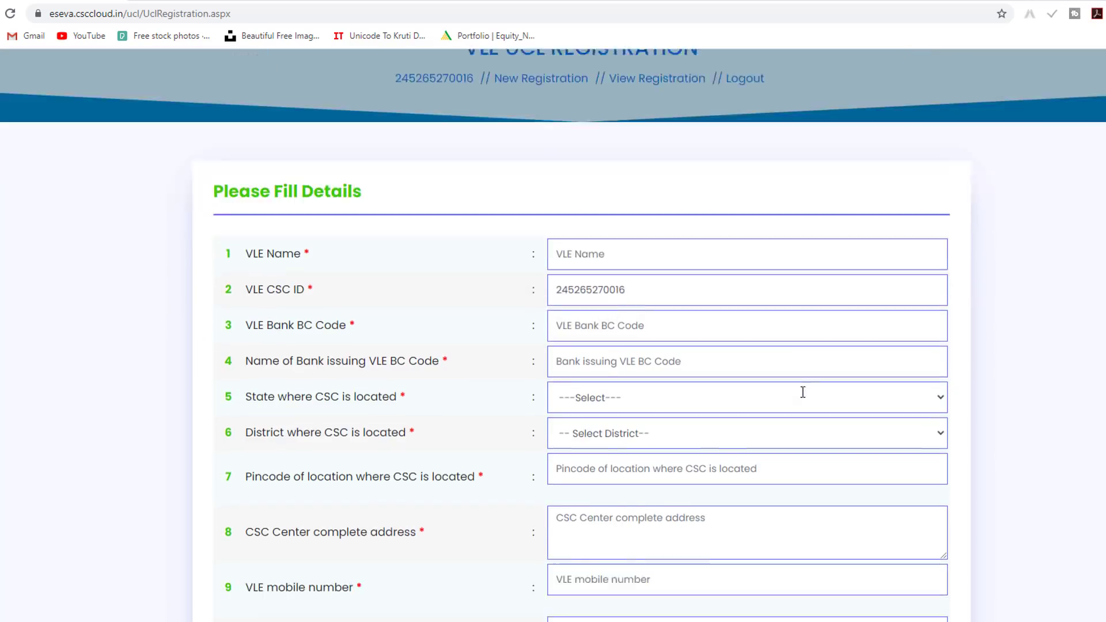
scroll(751, 485, down, 8)
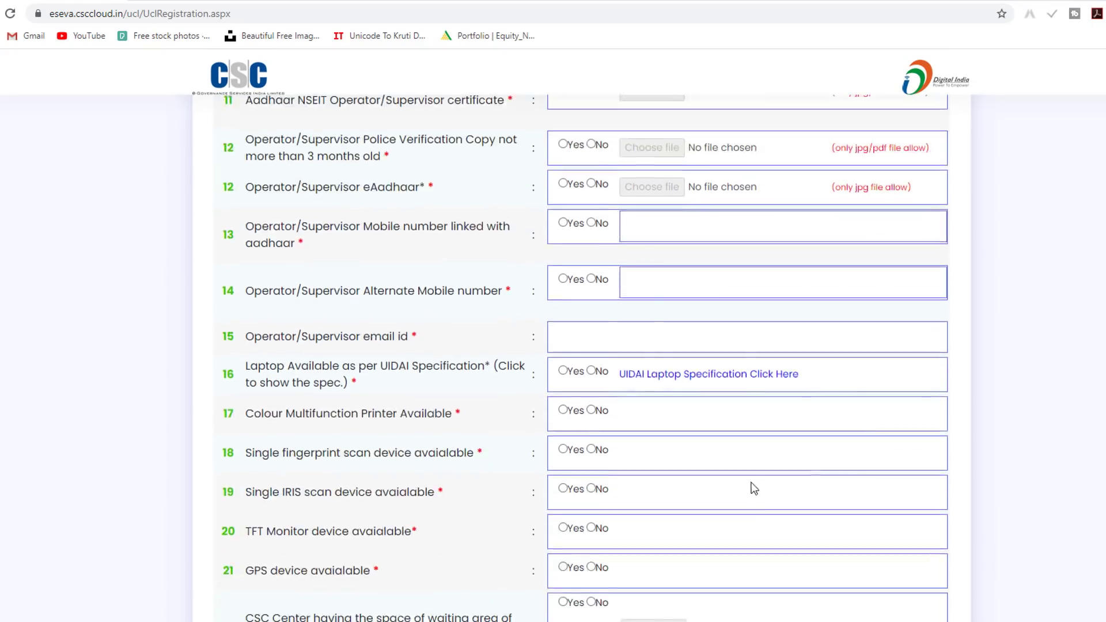
scroll(751, 478, up, 12)
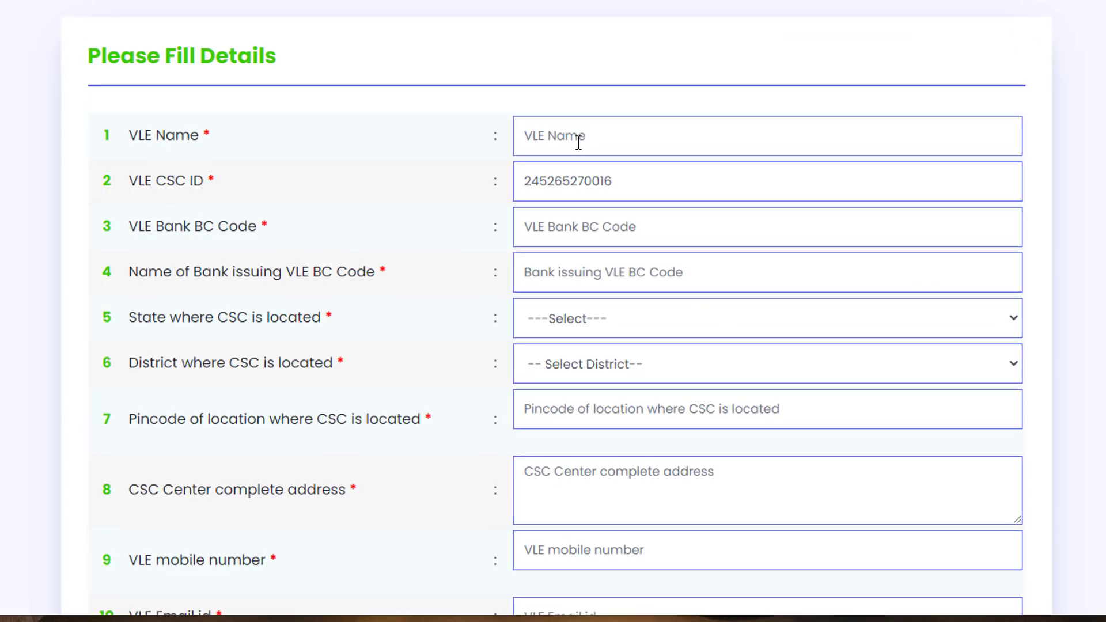
scroll(565, 124, down, 1)
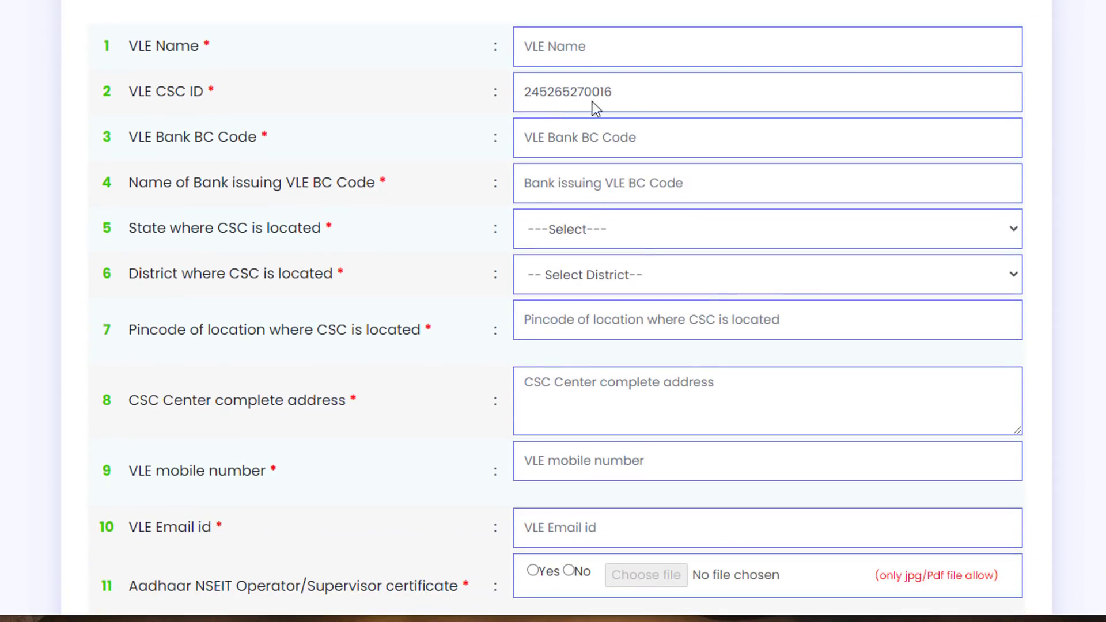
click(571, 141)
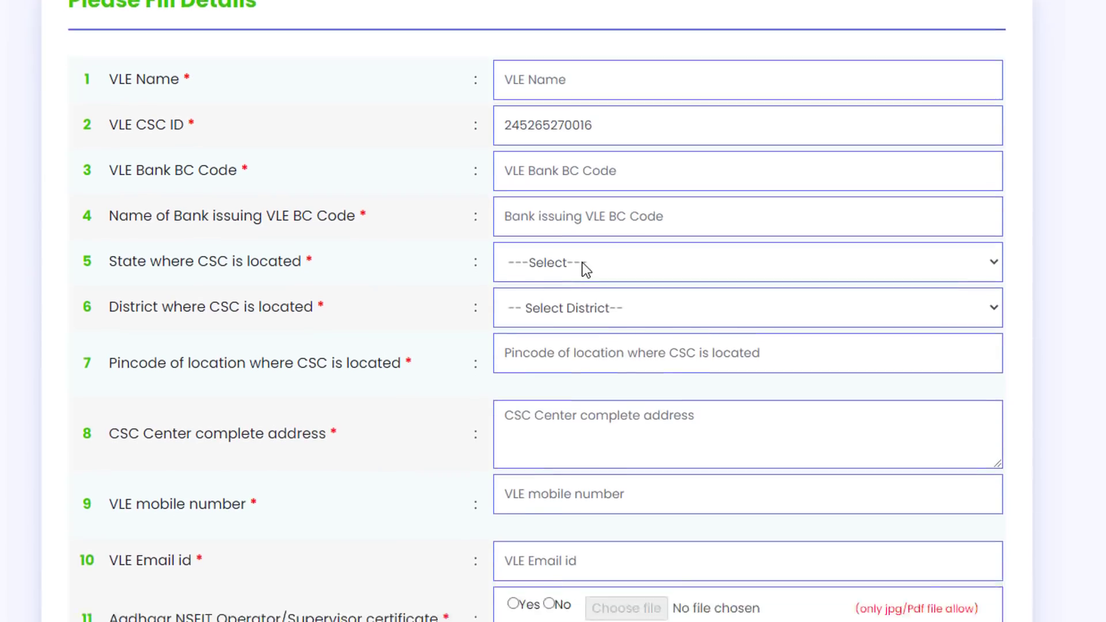
- Fill in the issuing bank name and set the CSC state to UTTARAKHAND, district DEHRADUN
scroll(582, 262, down, 1)
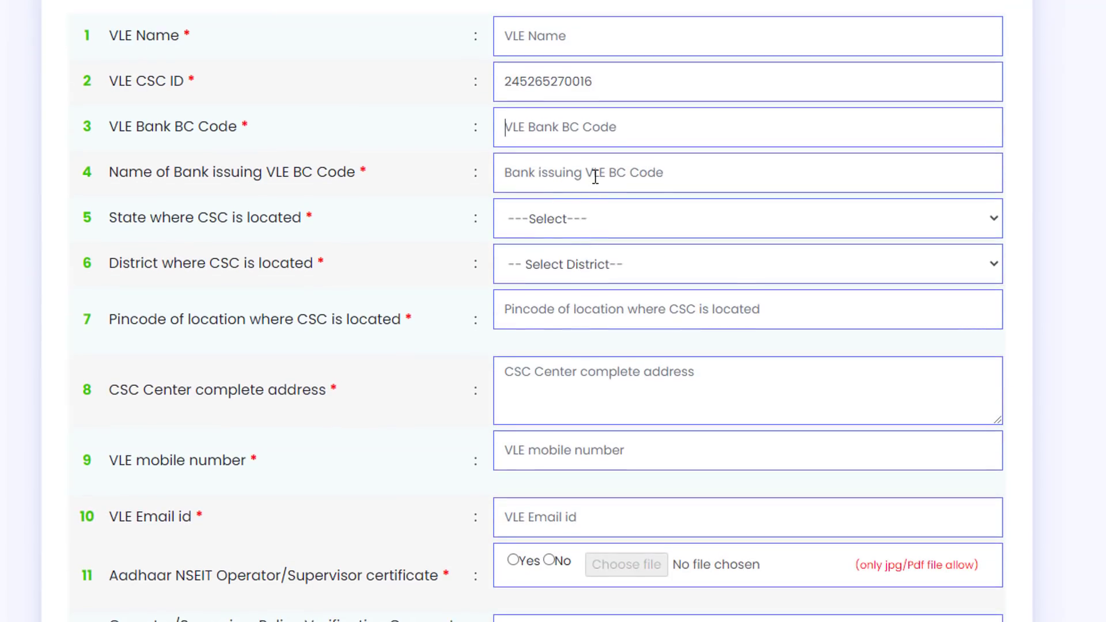
click(595, 173)
scroll(560, 150, down, 2)
click(562, 121)
scroll(605, 368, down, 3)
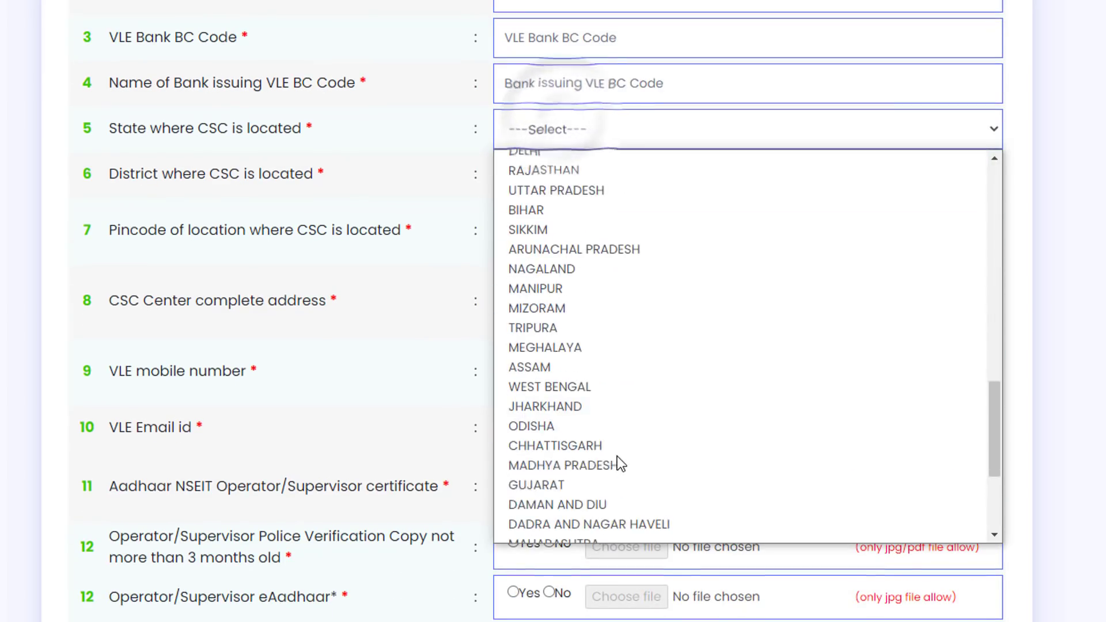
scroll(606, 506, down, 3)
click(606, 506)
click(616, 182)
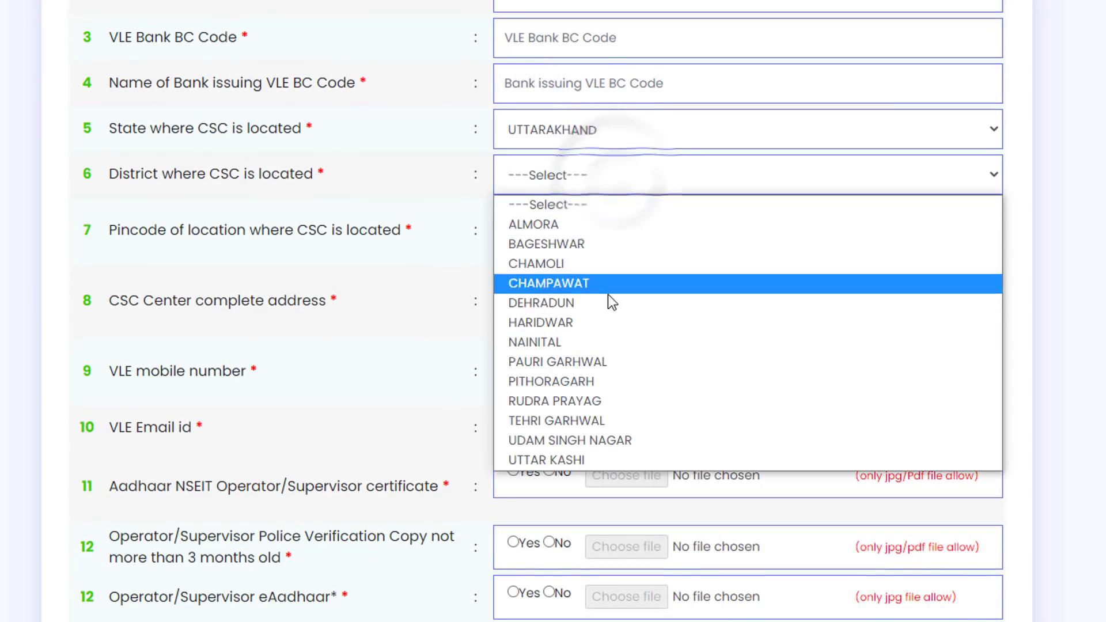
click(606, 300)
- Fill in the CSC pincode and centre address, and answer Yes for the NSEIT certificate
click(590, 224)
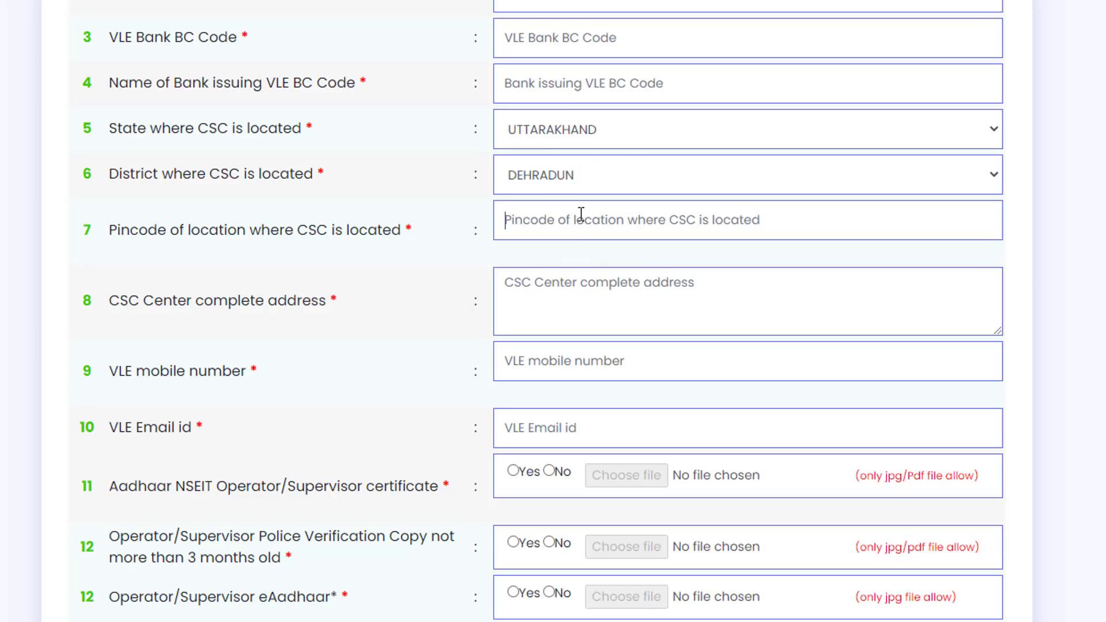
click(539, 301)
scroll(553, 276, down, 3)
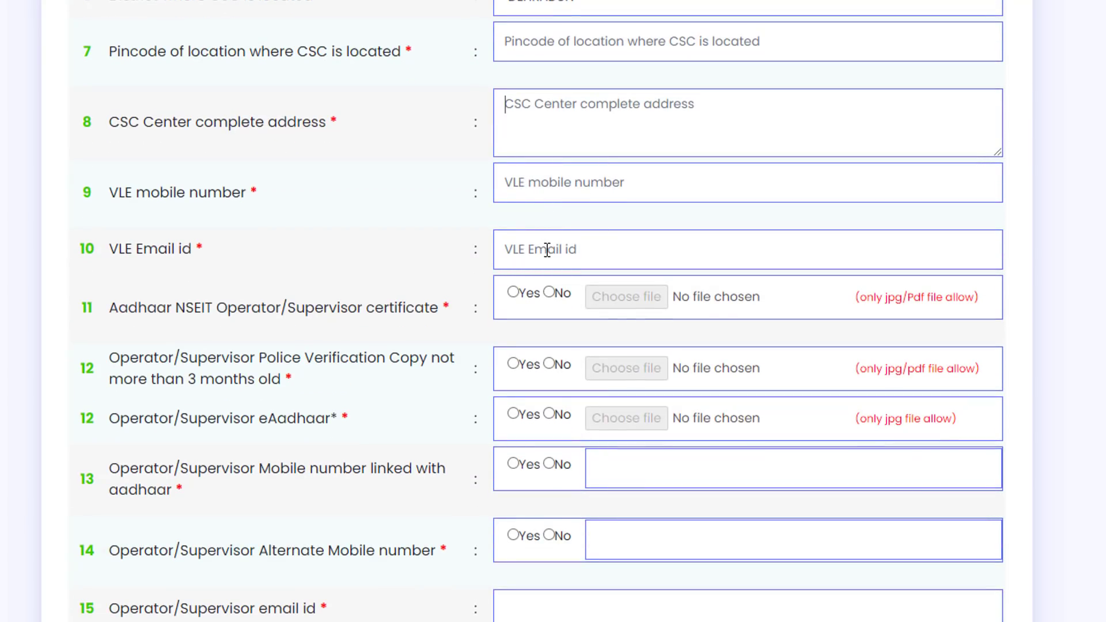
scroll(541, 242, down, 2)
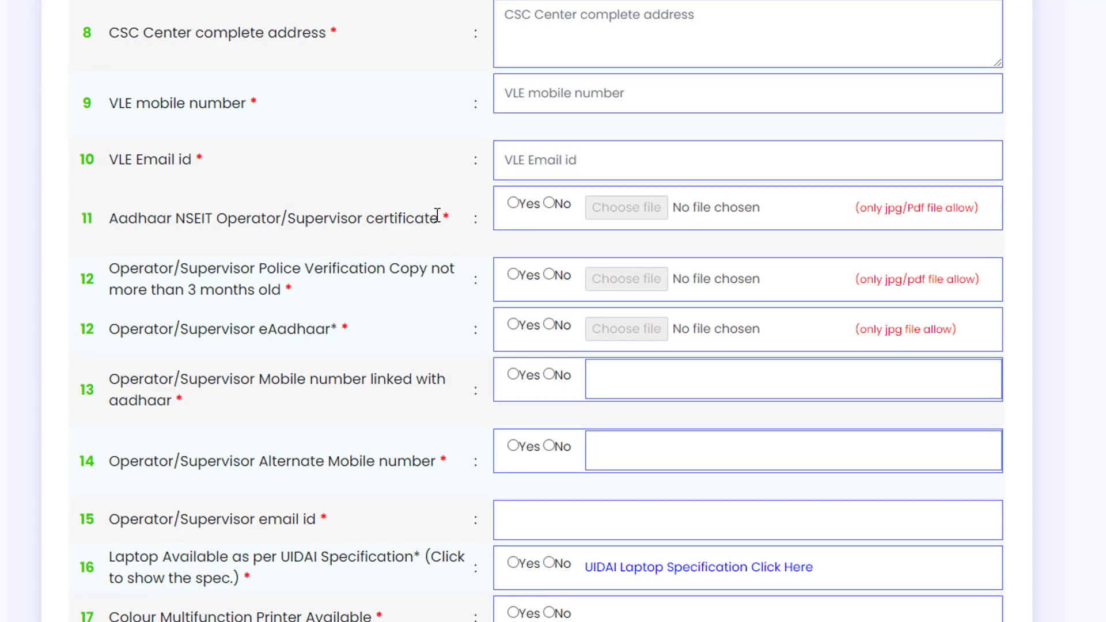
click(511, 204)
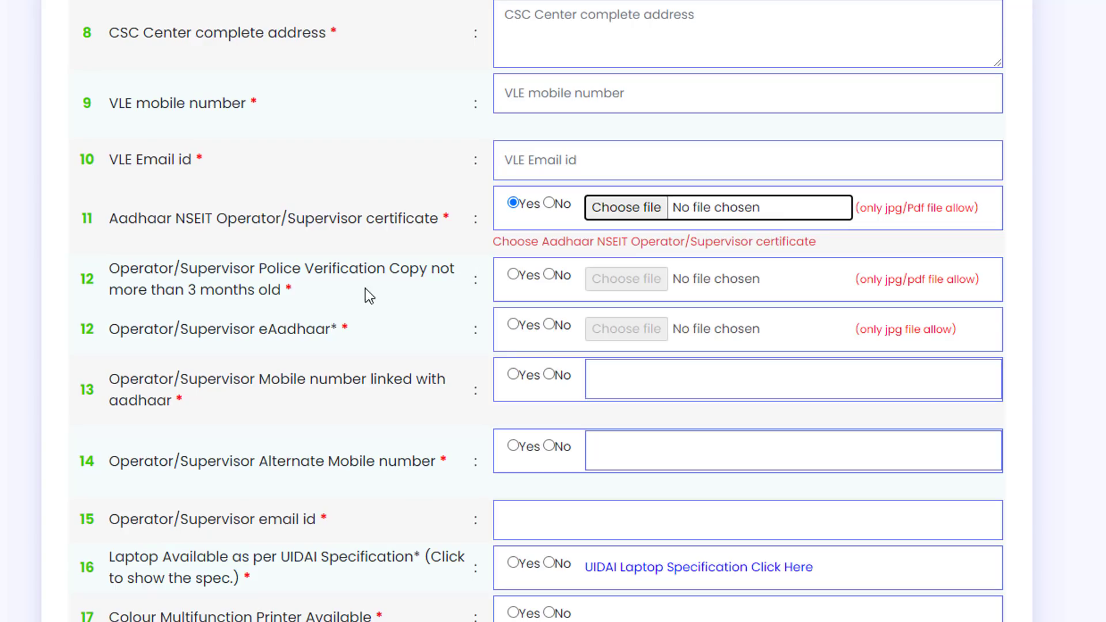
- Answer Yes for the police verification copy, operator's eAadhaar and Aadhaar-linked mobile number
click(517, 276)
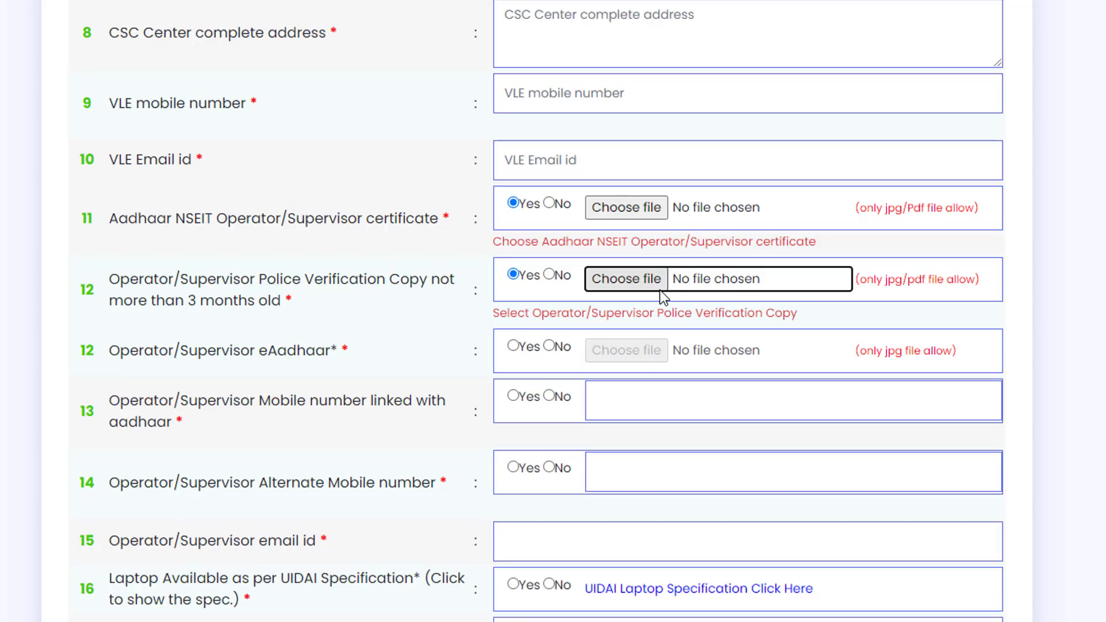
scroll(541, 295, down, 2)
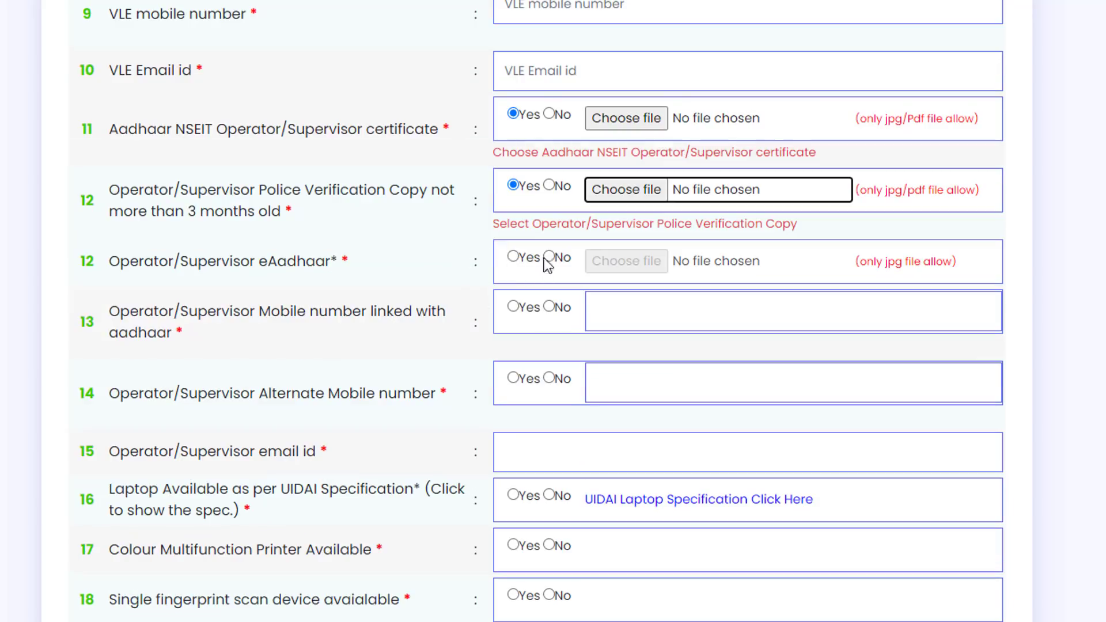
click(513, 257)
click(569, 257)
click(513, 307)
- Answer Yes for the alternate mobile number and UIDAI-spec laptop, then view the laptop specification
scroll(579, 315, down, 2)
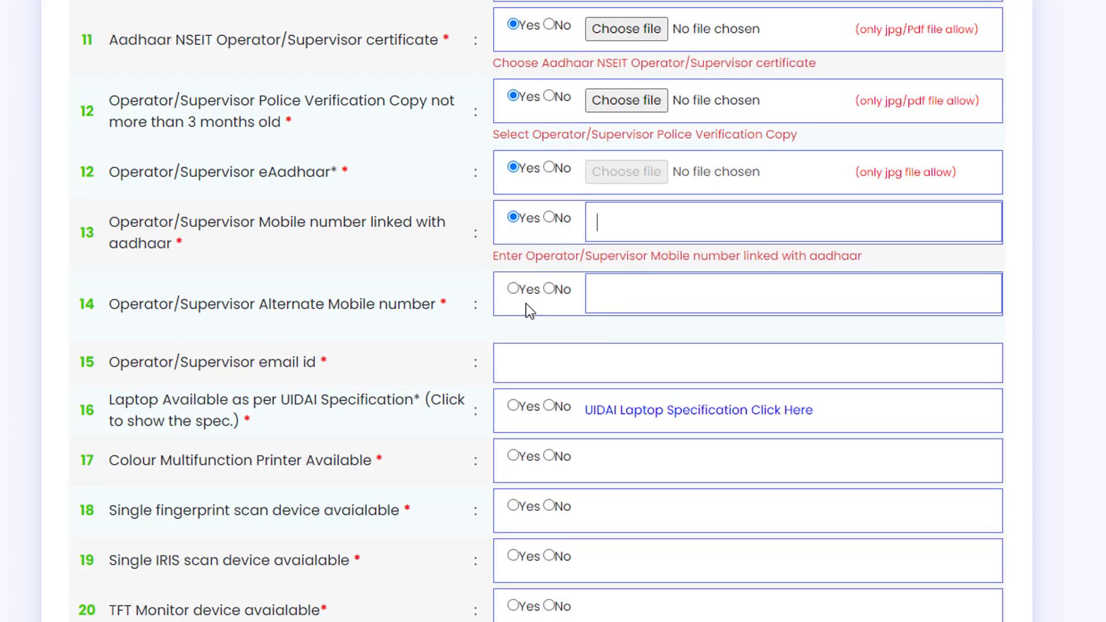
click(513, 289)
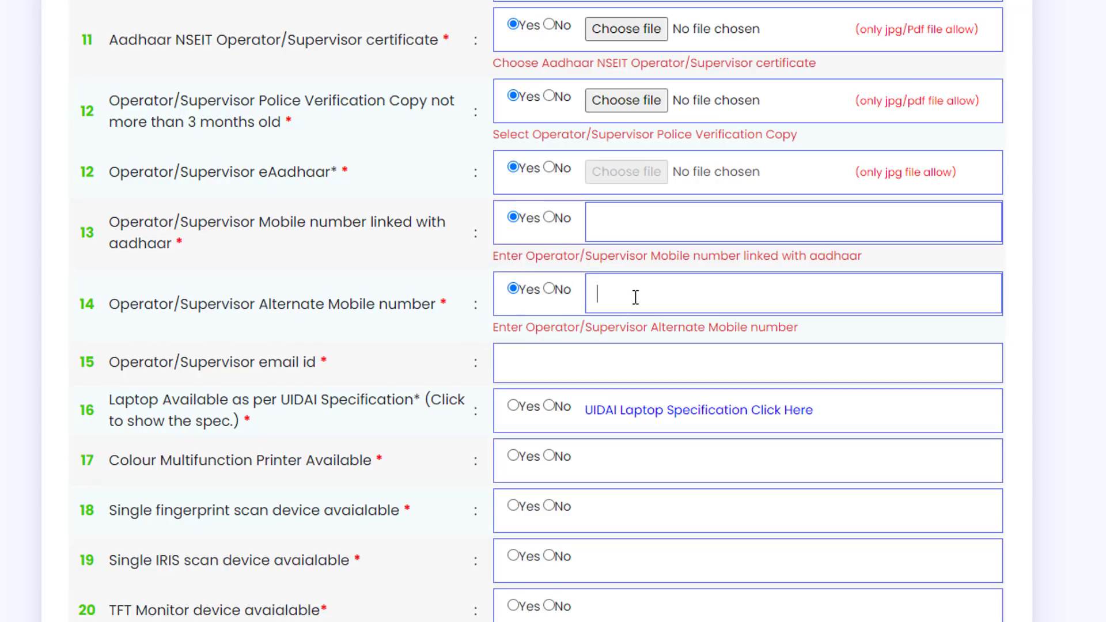
scroll(533, 267, down, 2)
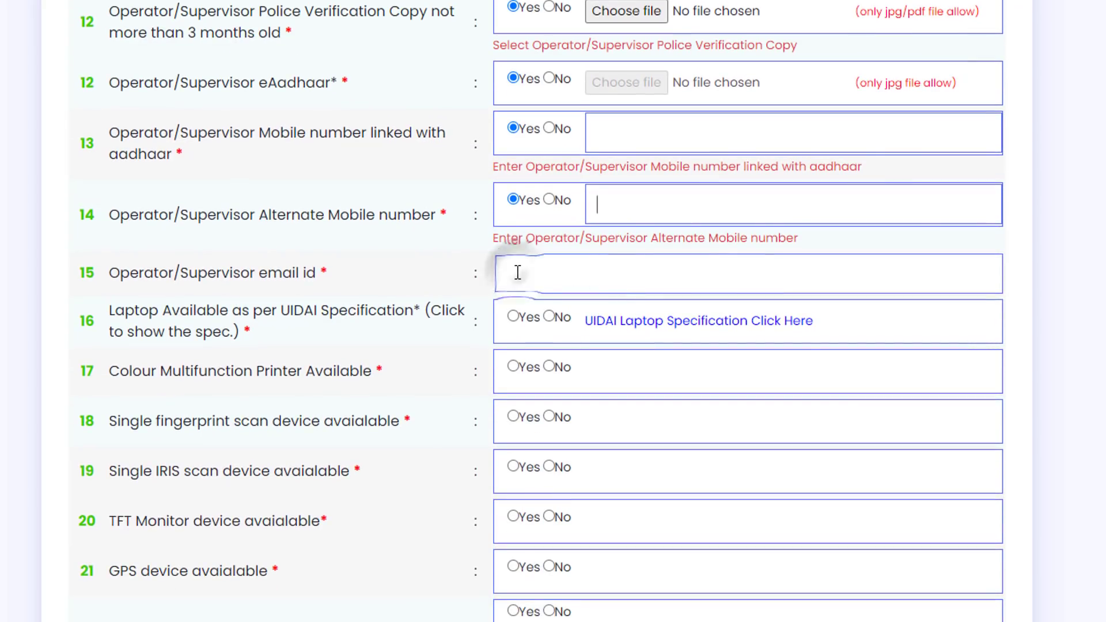
scroll(570, 286, down, 2)
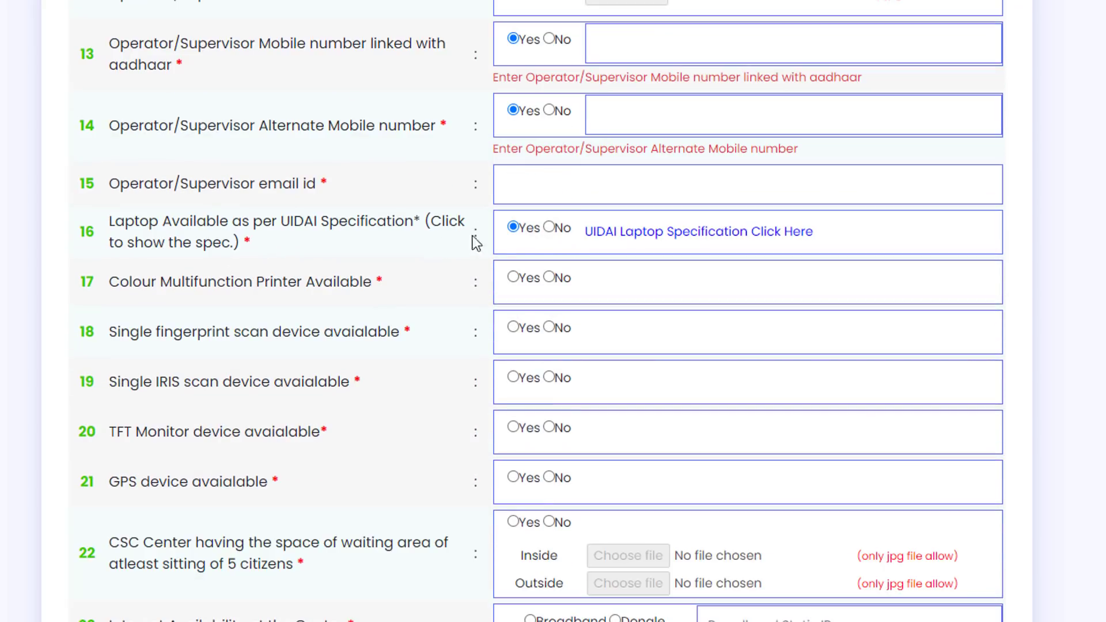
click(513, 227)
click(645, 234)
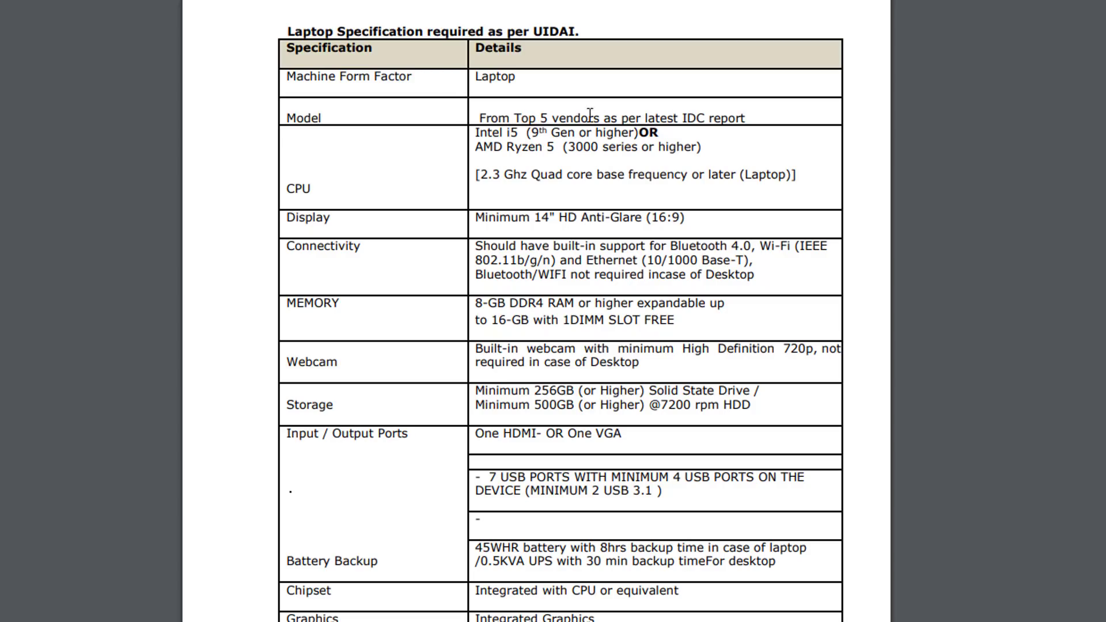
- Scroll through the UIDAI laptop specification, reviewing its warranty and MIL-STD810G requirements
scroll(624, 320, down, 5)
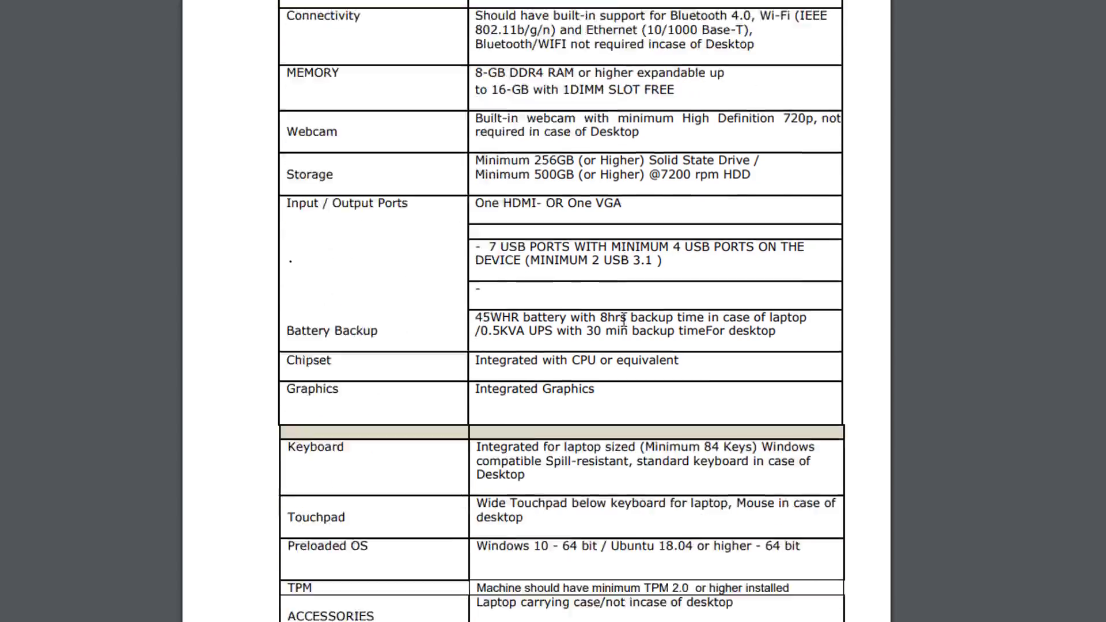
scroll(623, 321, up, 5)
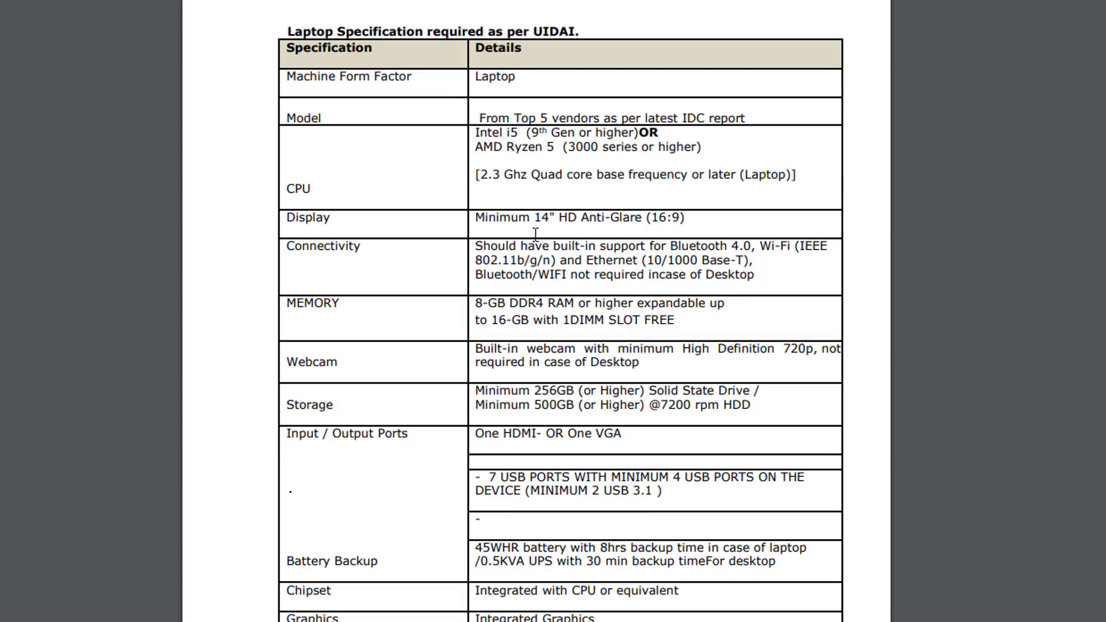
scroll(535, 233, down, 3)
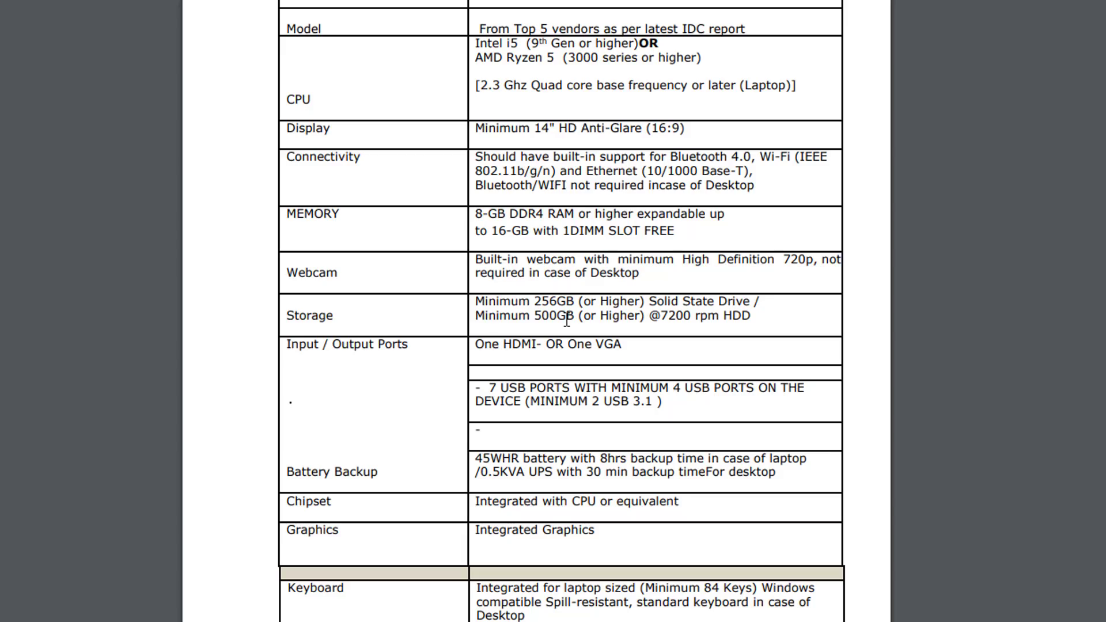
scroll(566, 320, down, 10)
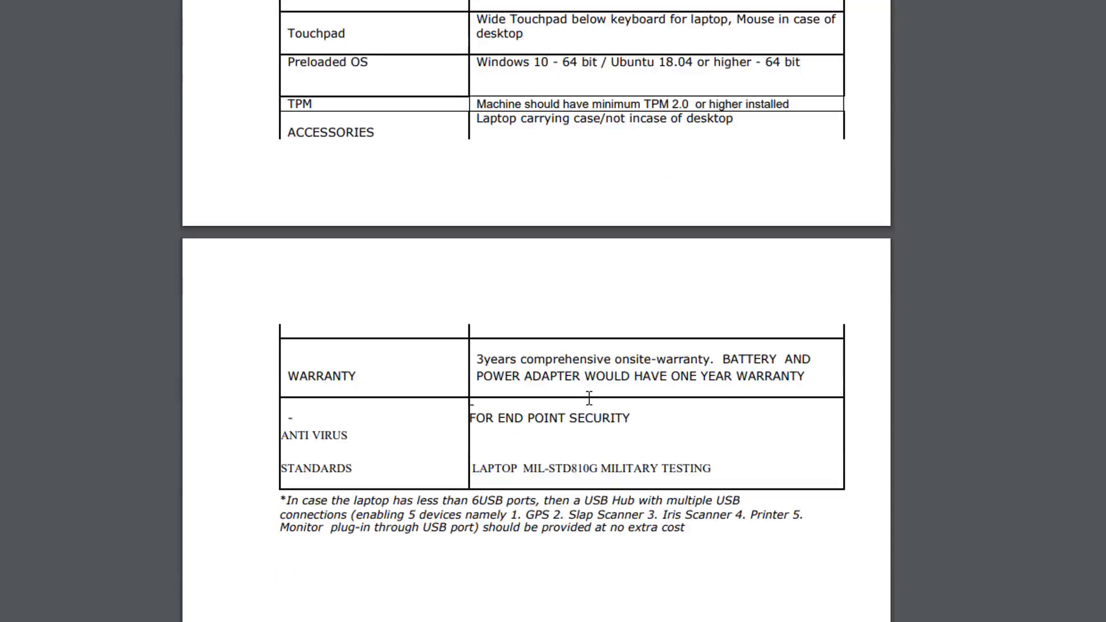
scroll(588, 398, up, 15)
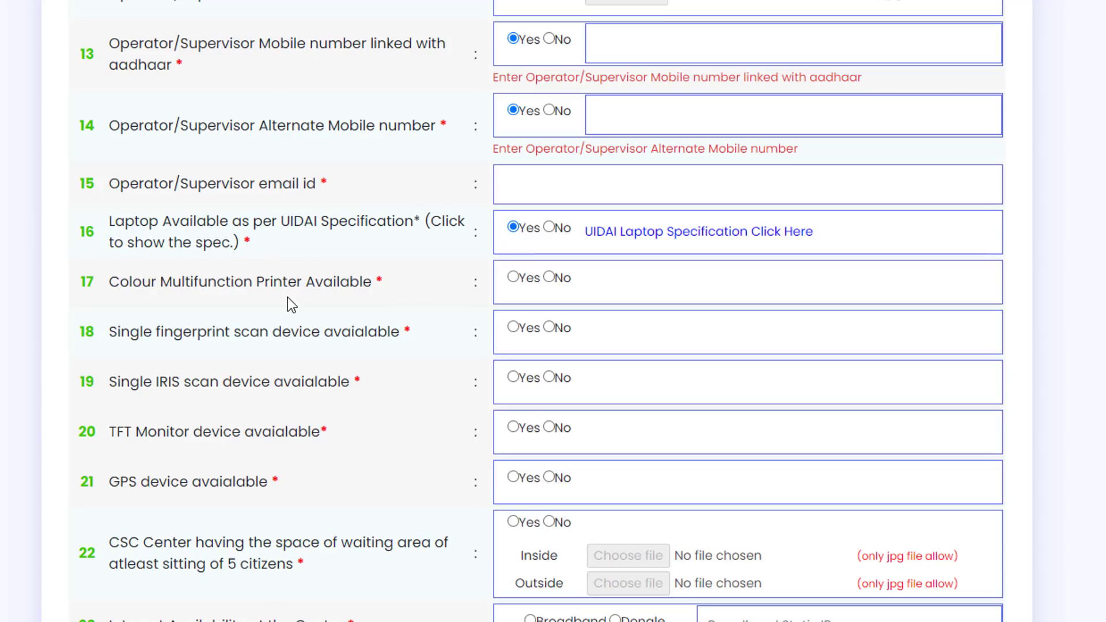
- Answer Yes for the printer, fingerprint scanner, iris scanner, TFT monitor, GPS and waiting area rows
click(512, 278)
click(511, 328)
scroll(515, 332, down, 2)
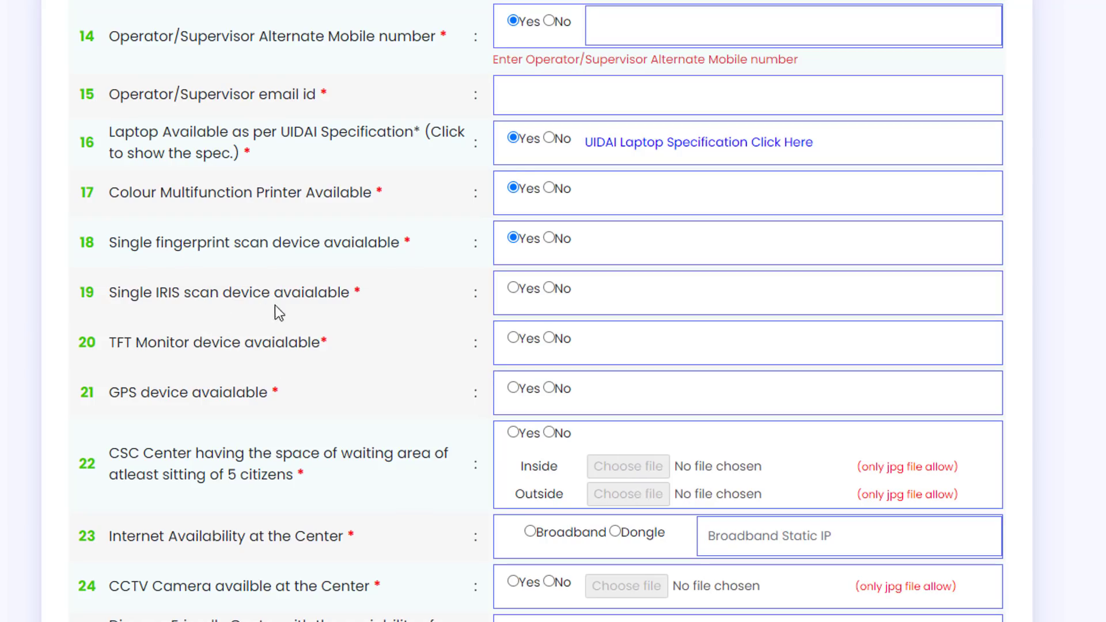
click(512, 288)
click(514, 339)
scroll(511, 337, down, 2)
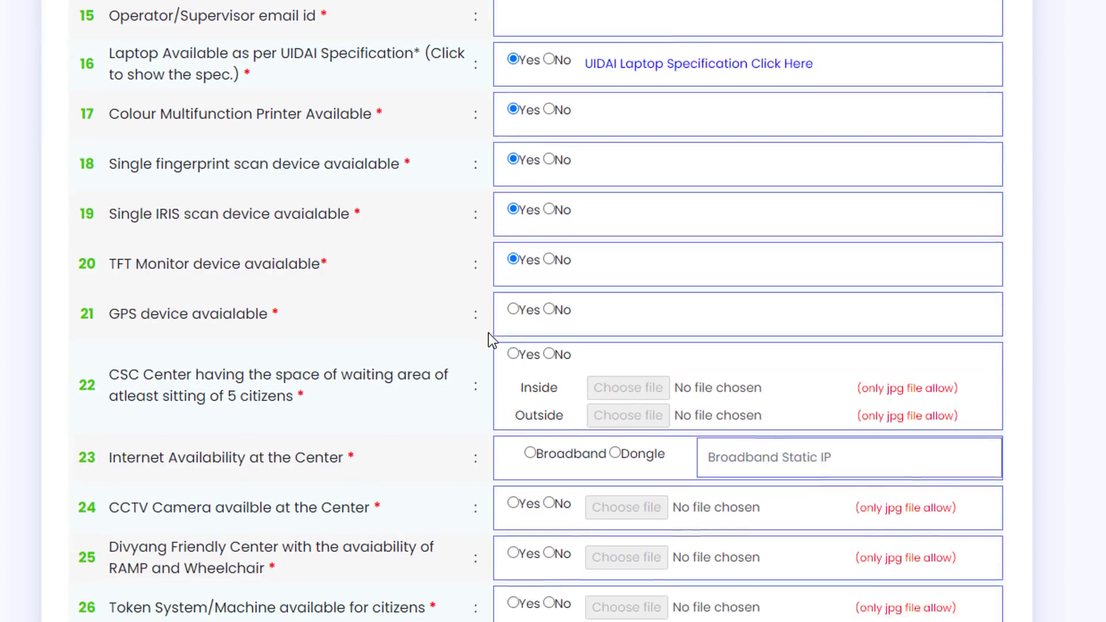
click(513, 299)
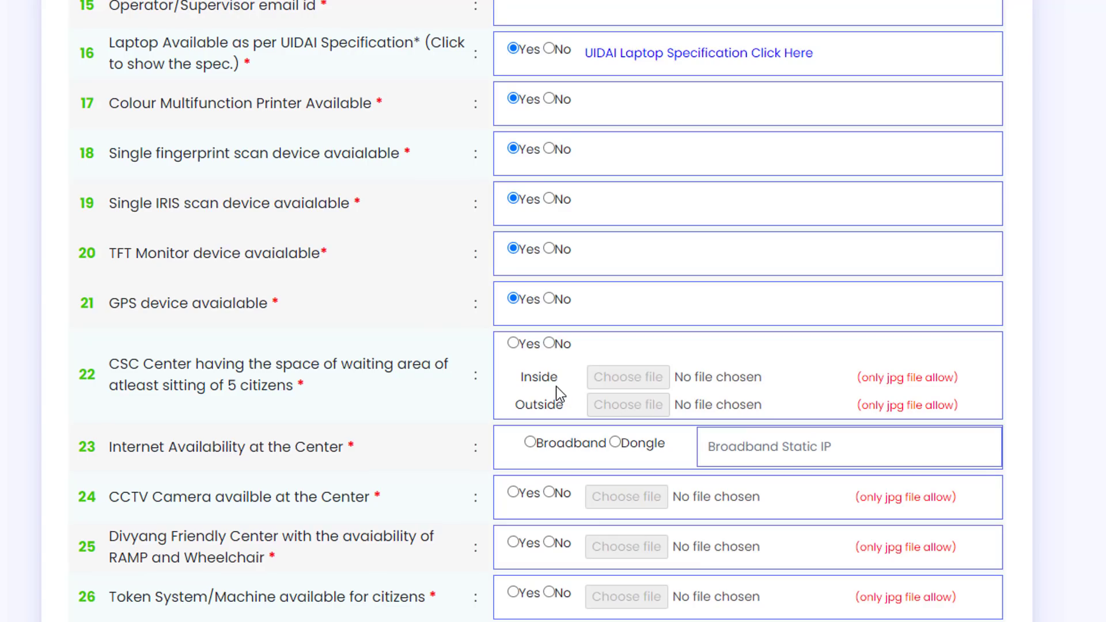
click(514, 343)
- Choose Broadband as the centre's internet connection type
scroll(564, 369, down, 2)
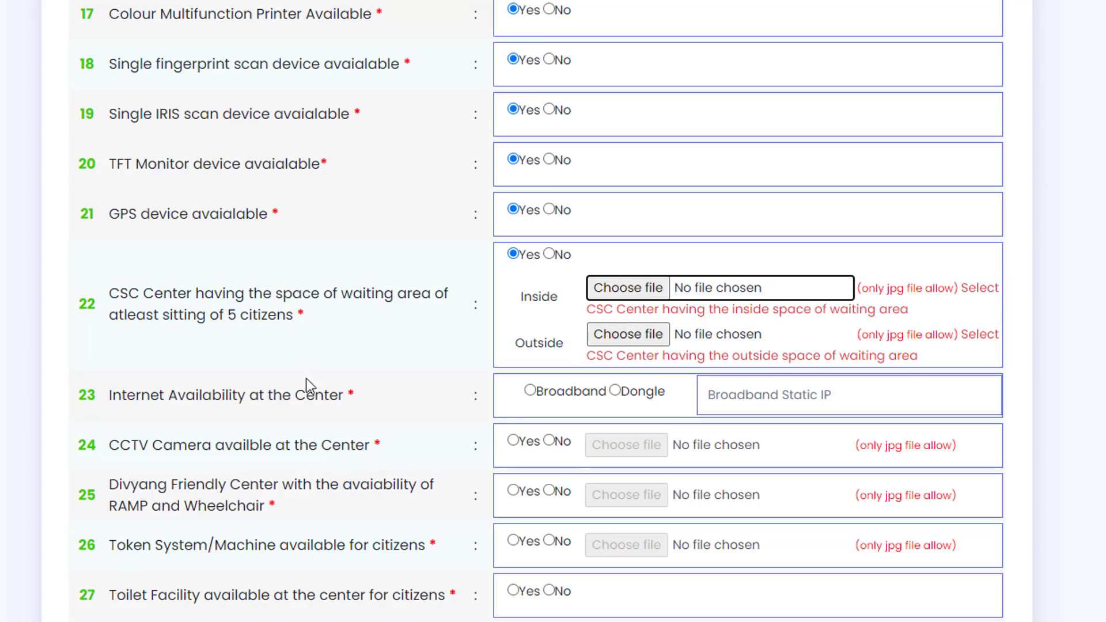
scroll(516, 334, down, 2)
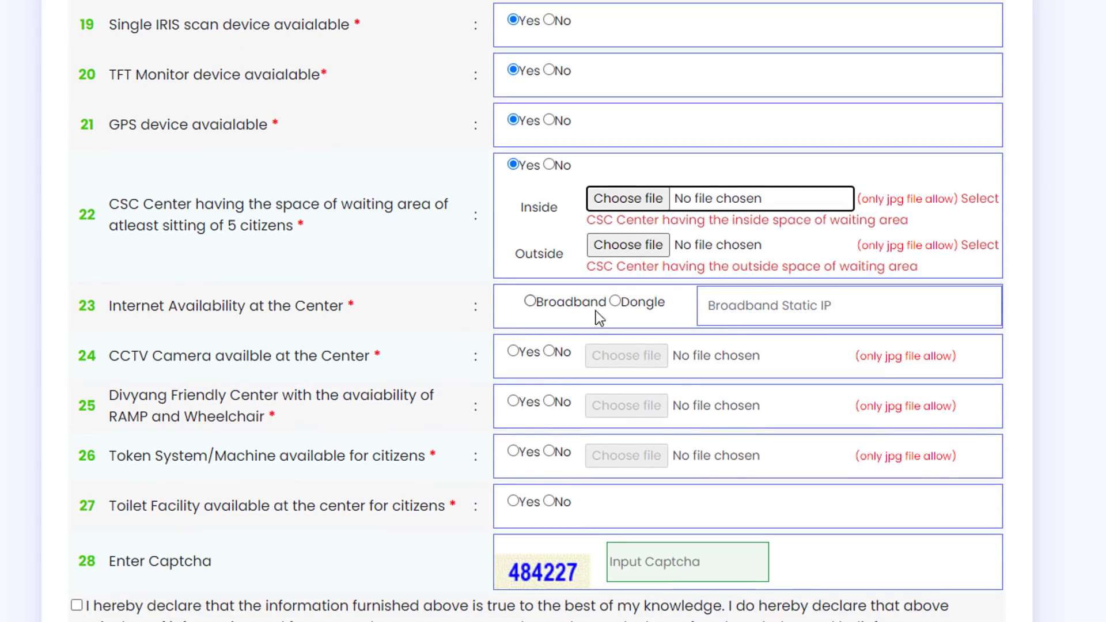
click(530, 301)
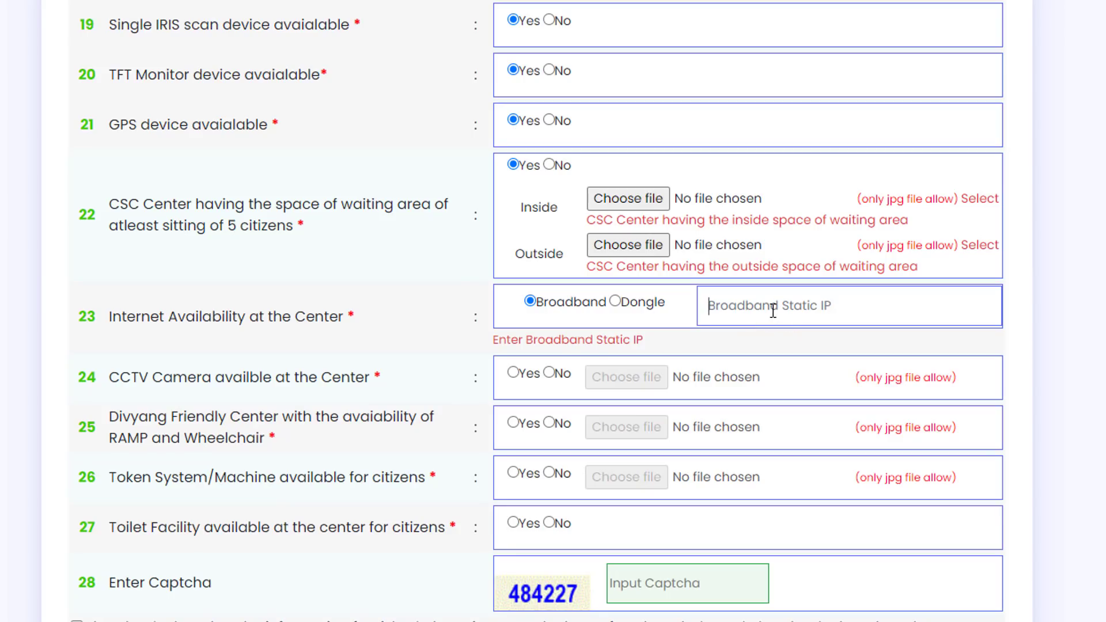
- Answer No for CCTV, Yes for ramp and wheelchair access, and No for token system and toilet
scroll(586, 321, down, 2)
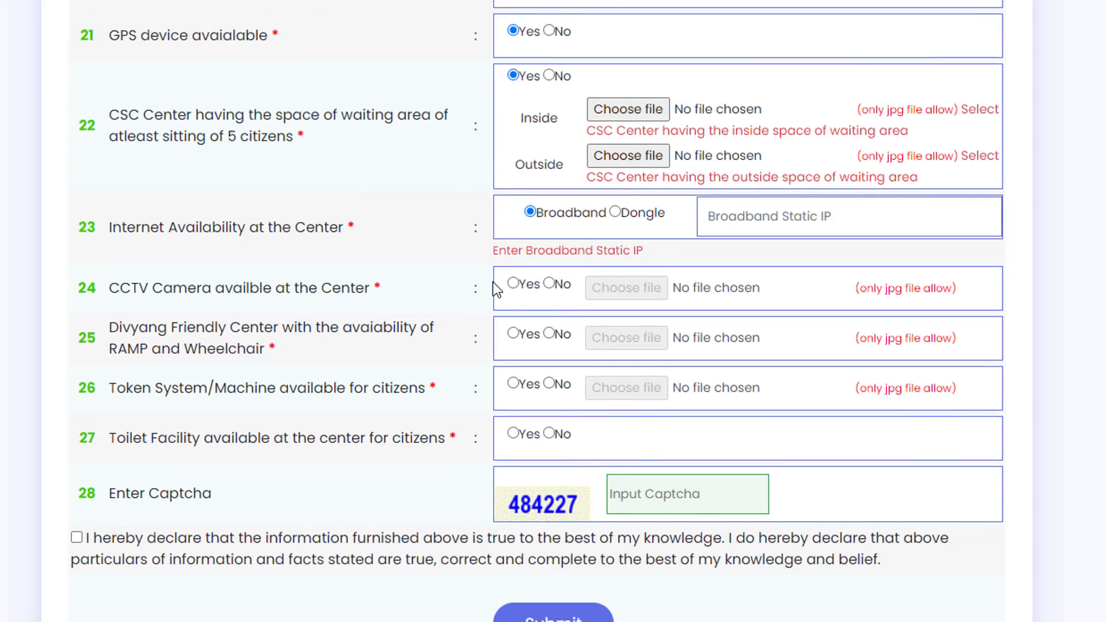
click(512, 283)
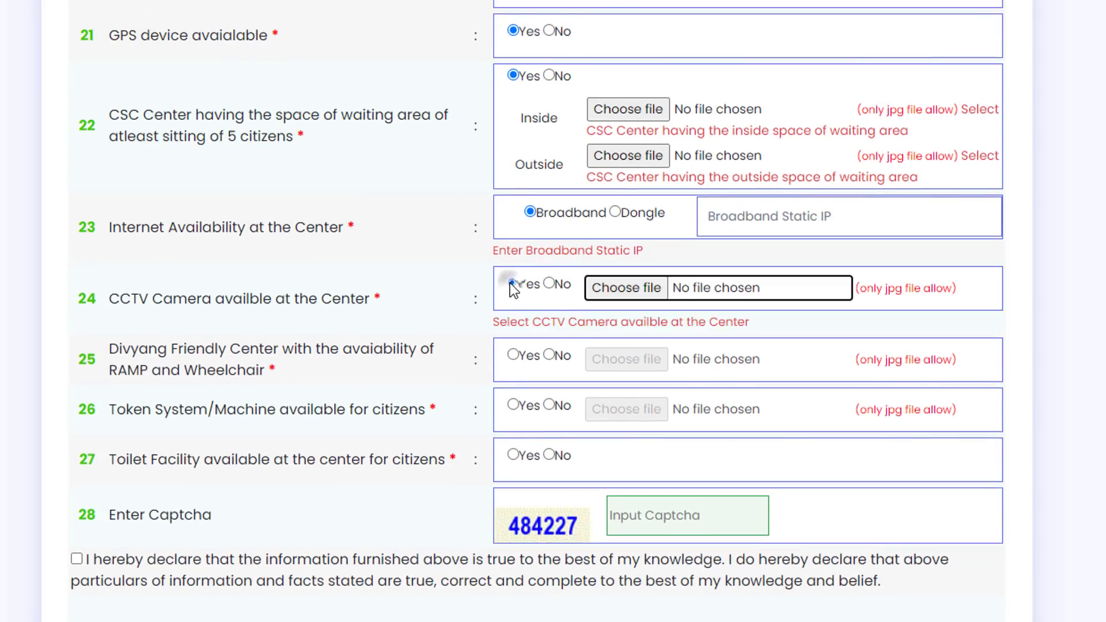
click(549, 284)
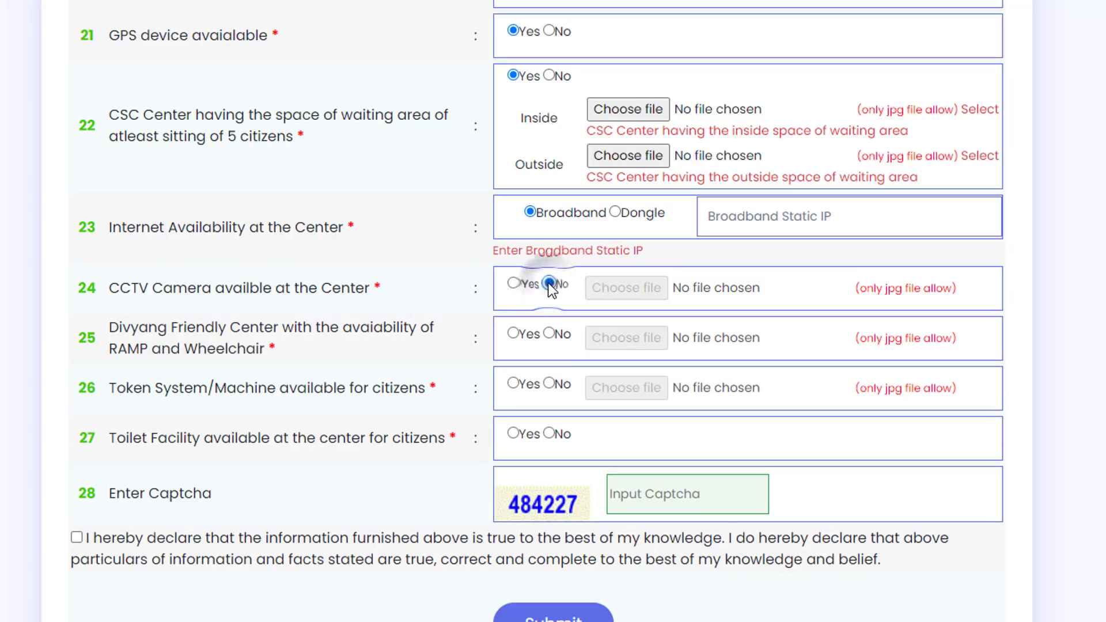
click(519, 340)
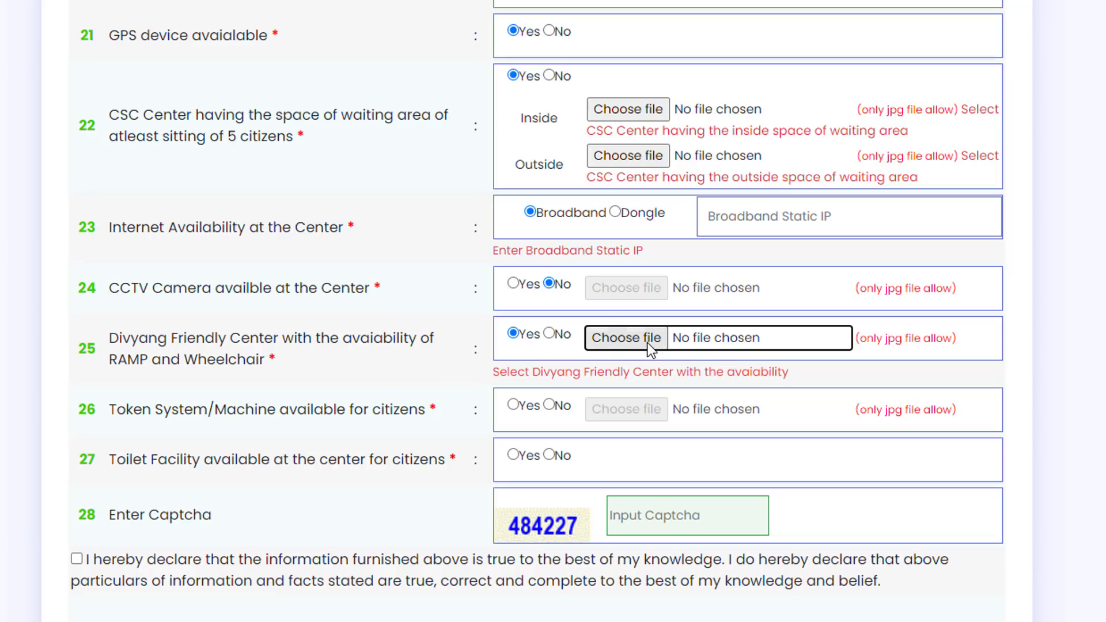
scroll(646, 341, down, 2)
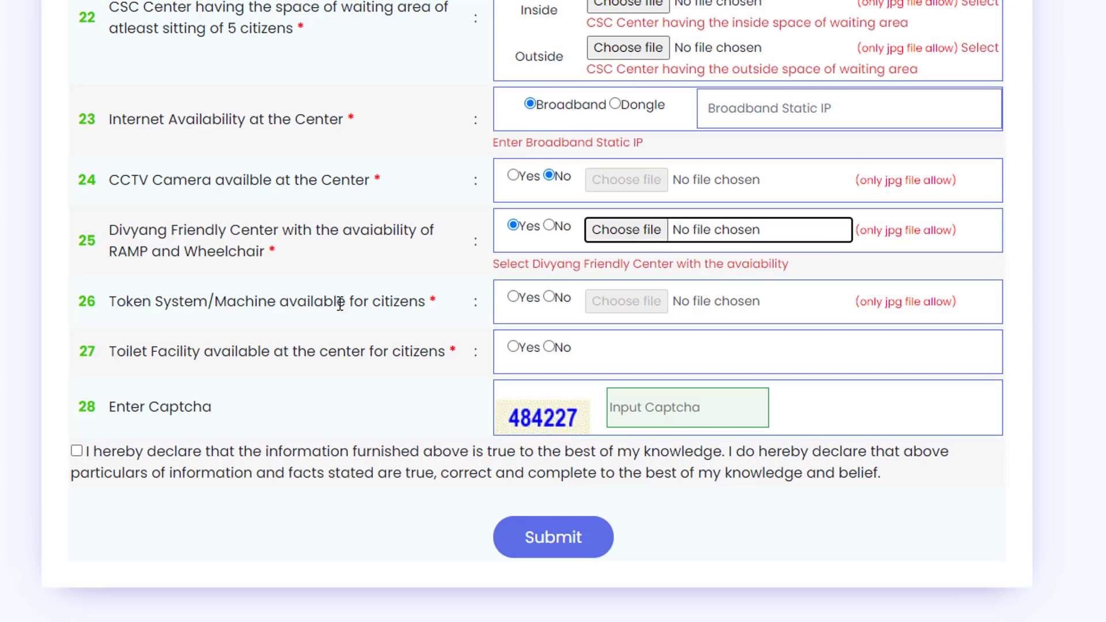
click(549, 297)
click(548, 347)
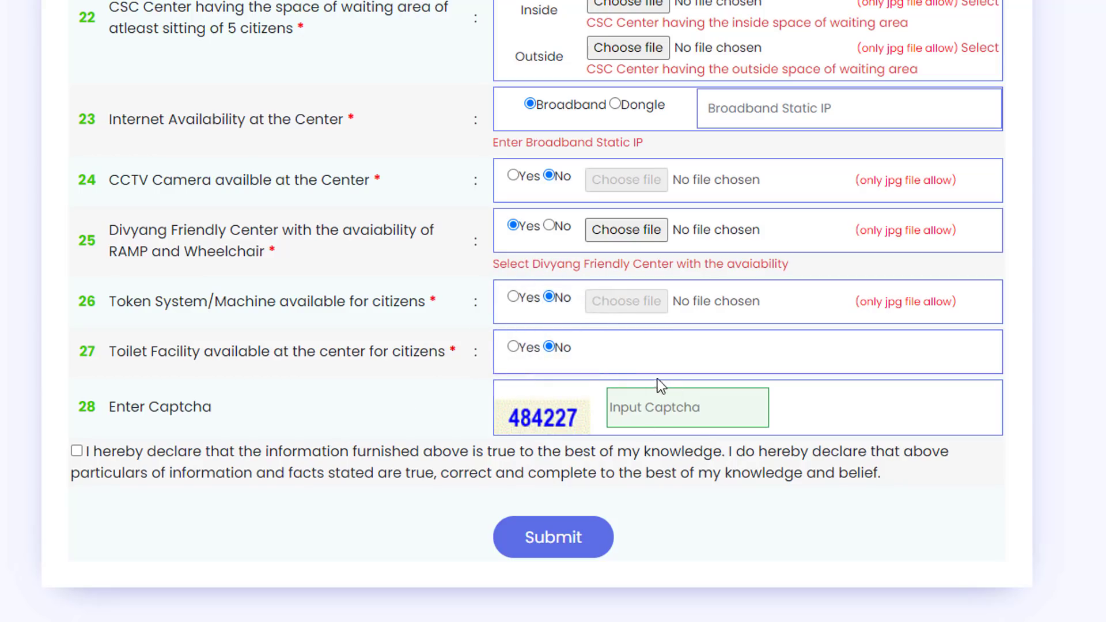
- Tick the declaration that the information provided is true
click(650, 397)
click(77, 450)
click(76, 452)
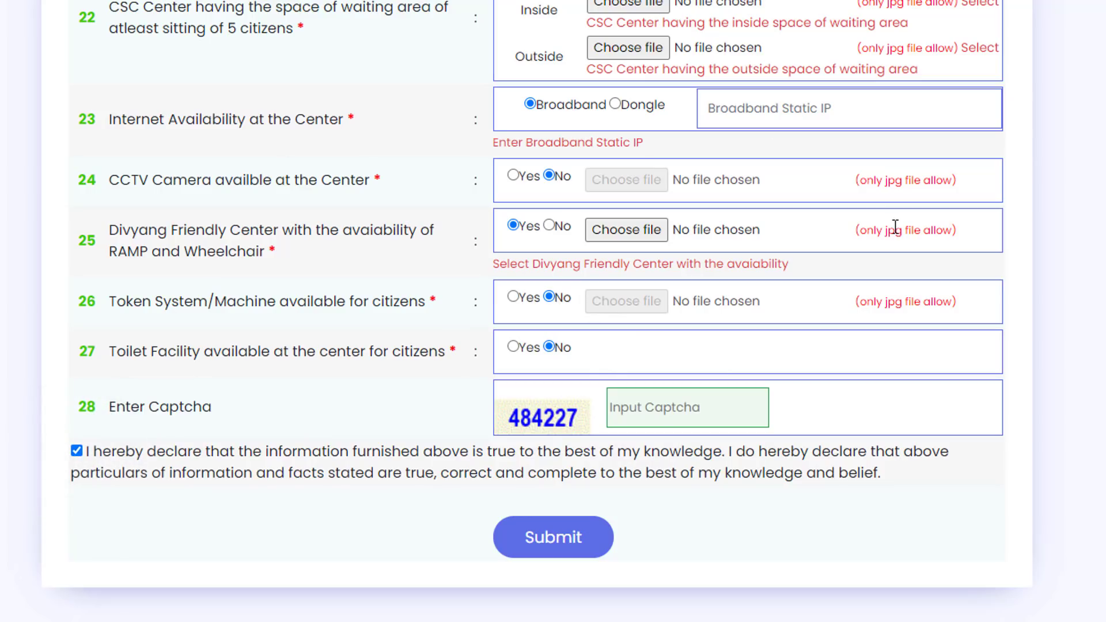